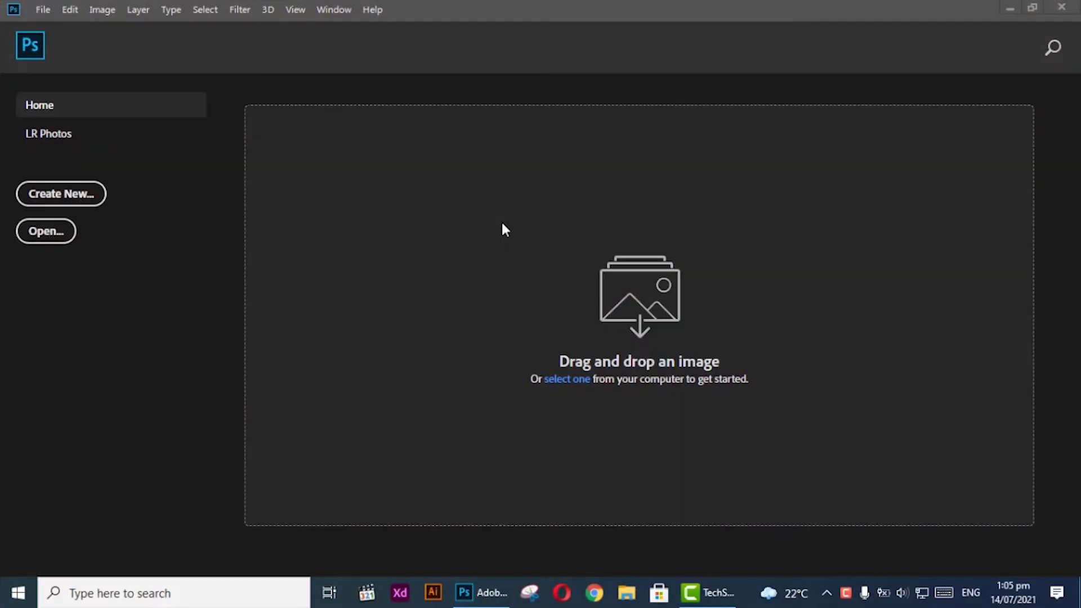
Step: Open the photo named Image from the Project folder in full-screen mode with the menu bar
left_click(34, 11)
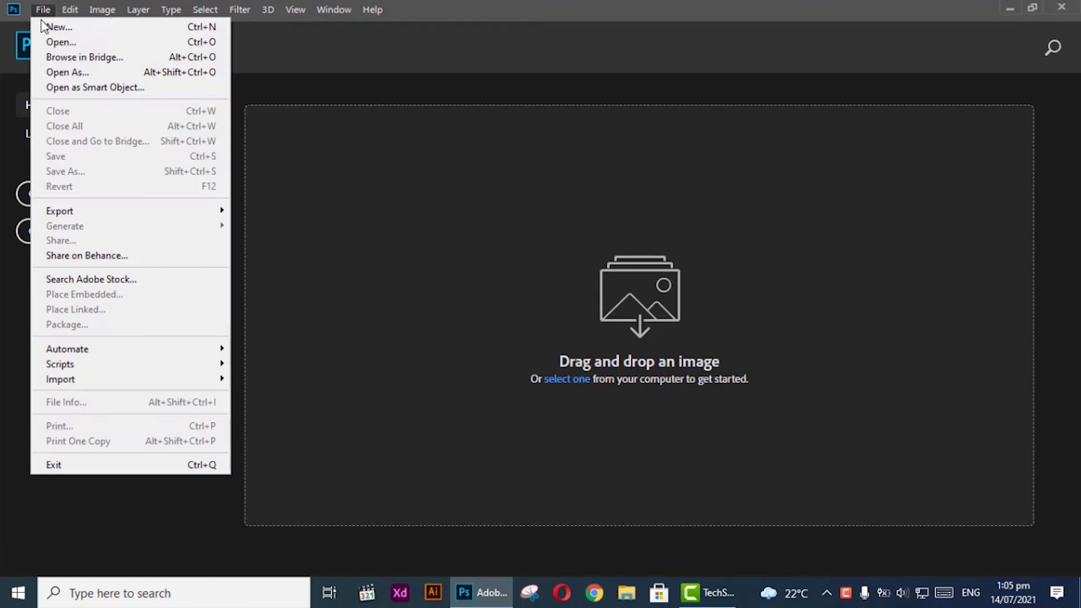
left_click(46, 43)
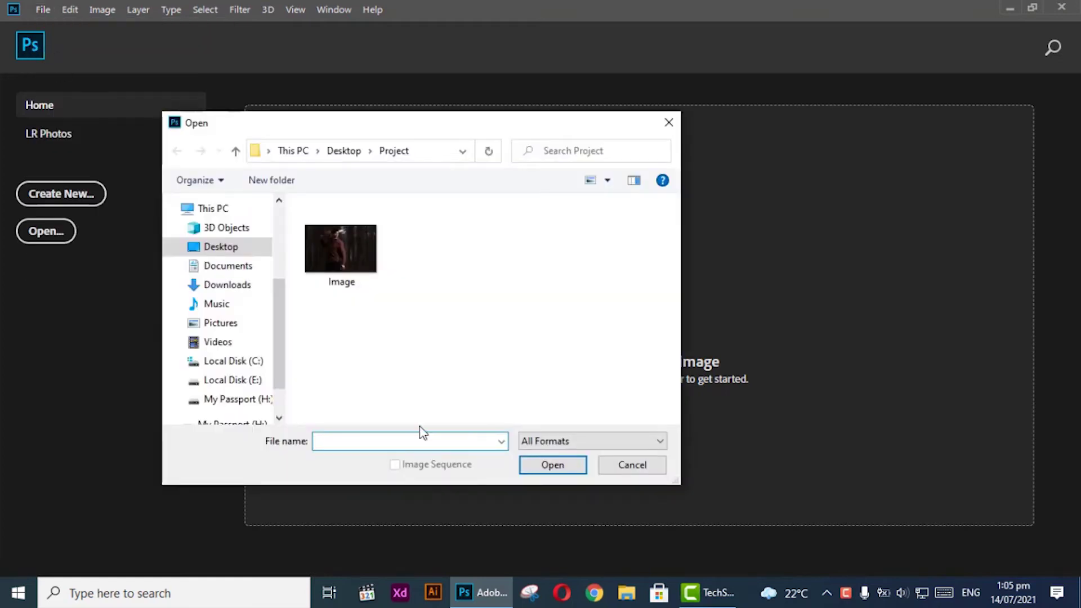
double_click(360, 250)
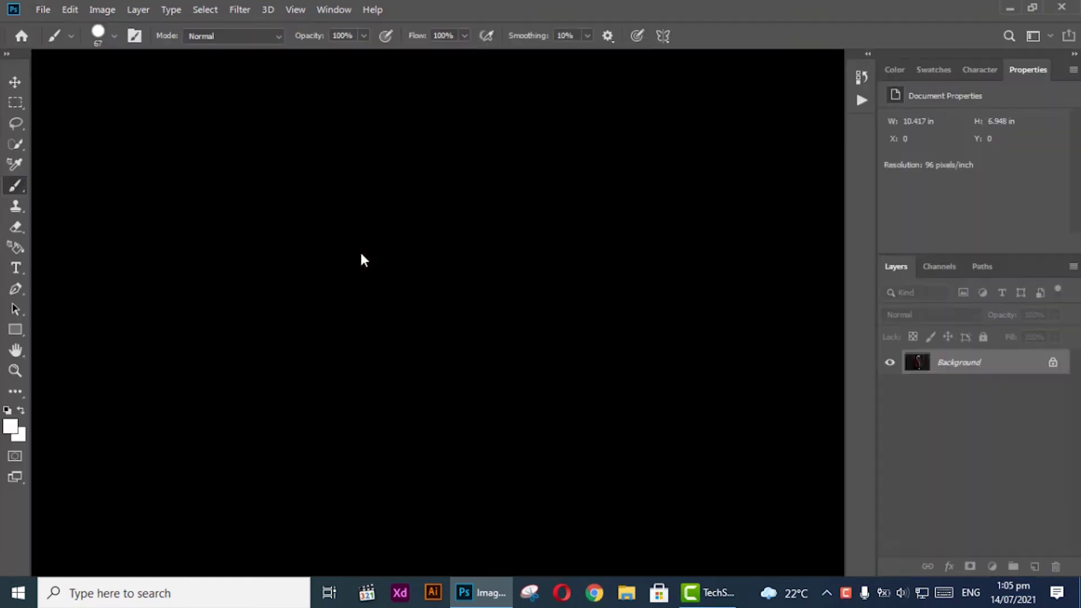
key("f")
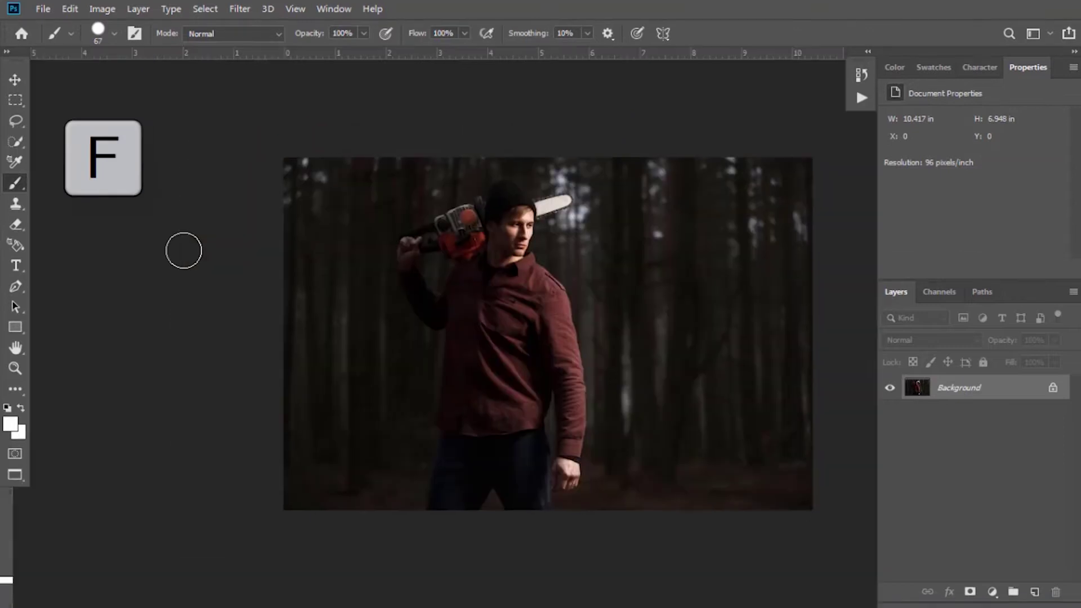
left_click_drag(522, 345, 422, 321)
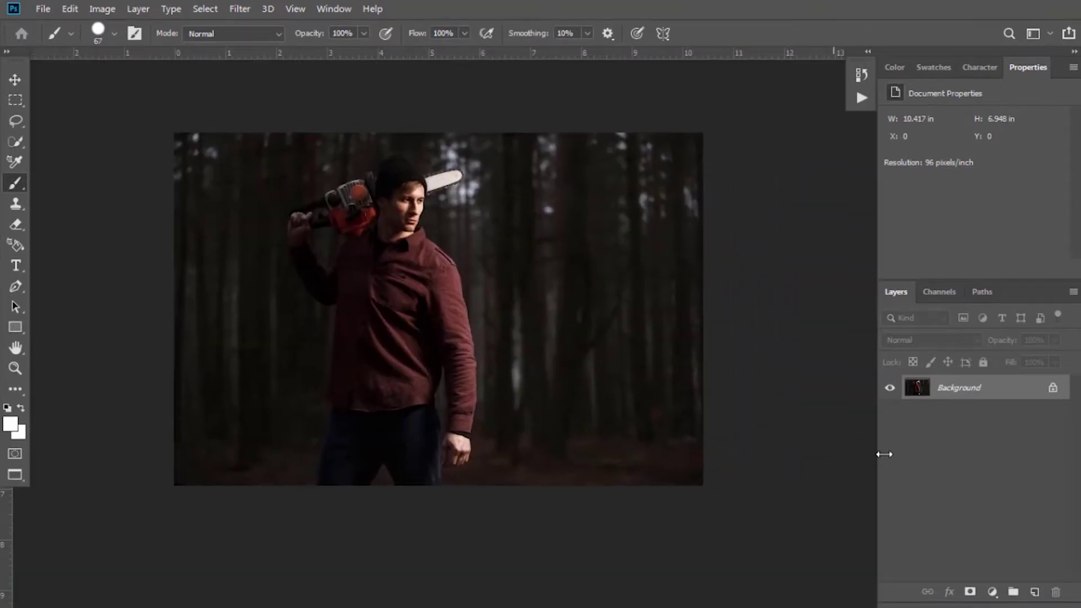
Step: Add a new layer above the Background and set the hard round brush to 4 px at 100% hardness
left_click(1035, 591)
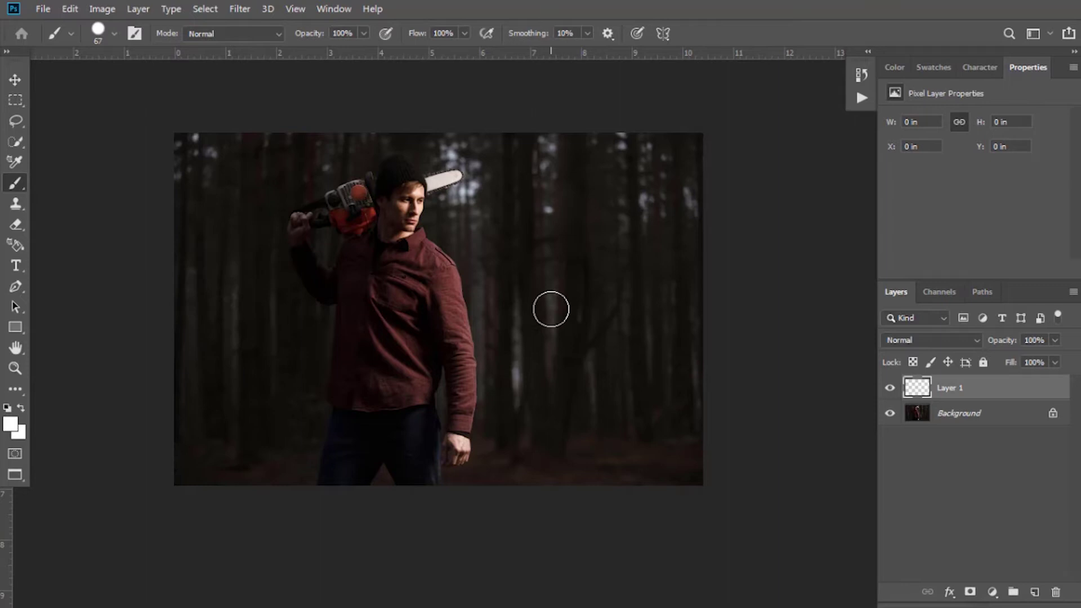
right_click(551, 310)
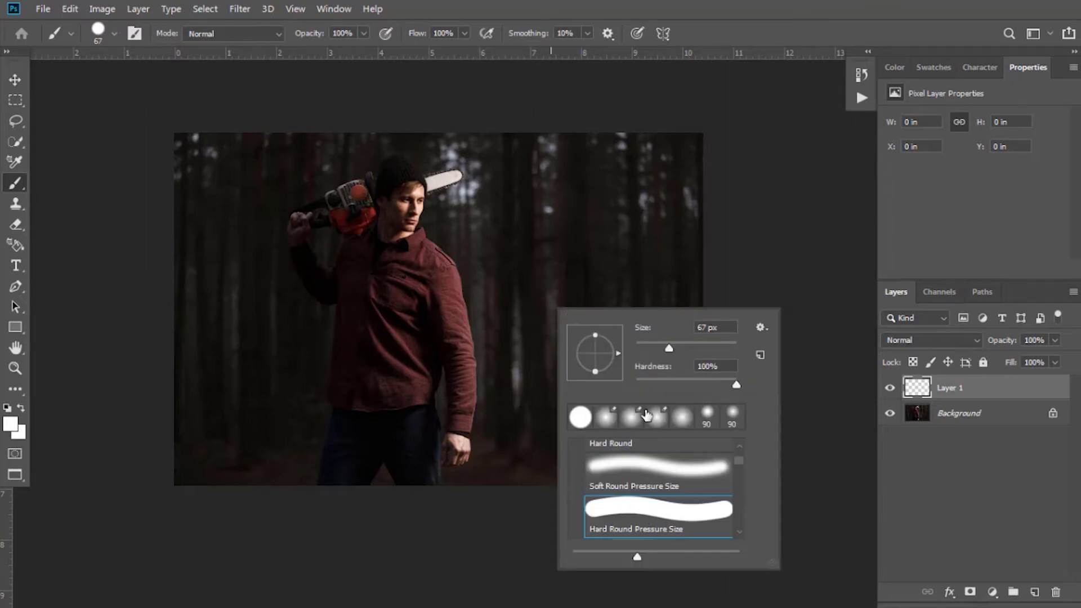
left_click_drag(653, 343, 643, 341)
key("Return")
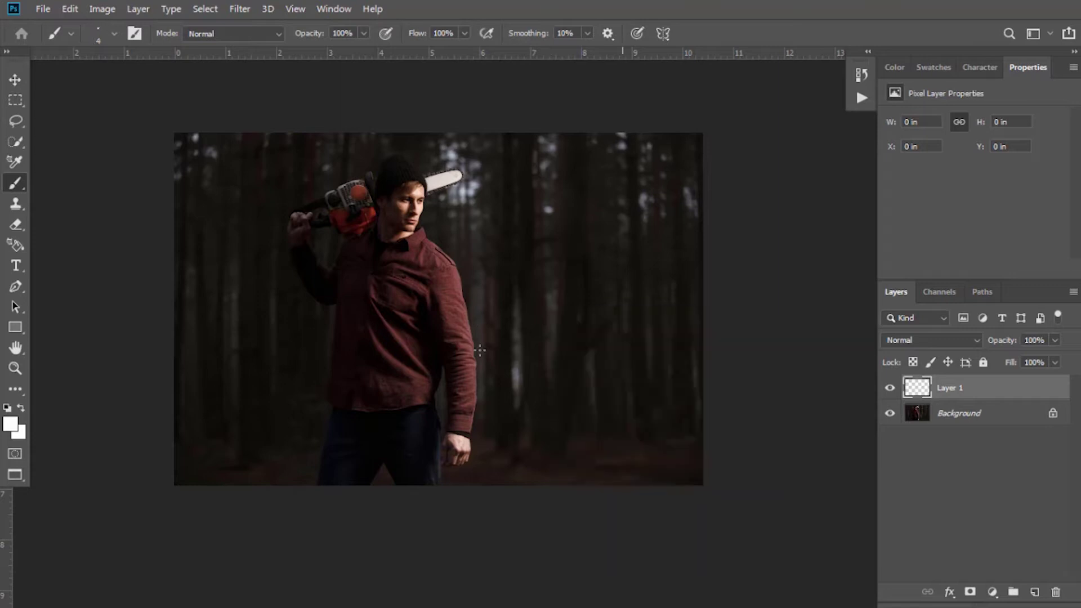
Step: Start a Pen tool path at the man's shoulder and trace the outer edge of the lowered sleeve down to the cuff
left_click(18, 290)
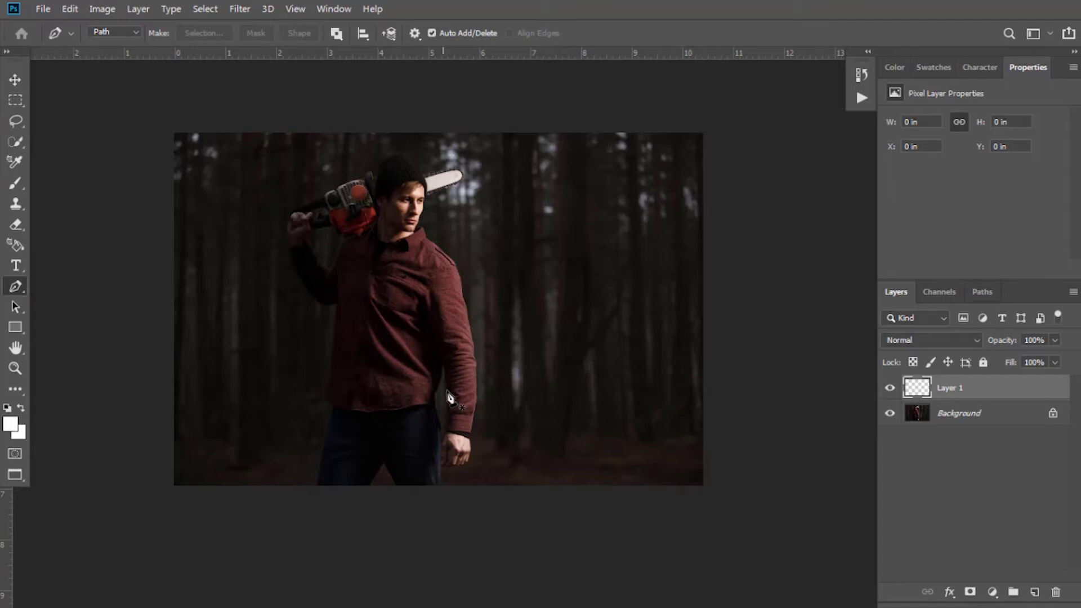
scroll(452, 356, "up", 10)
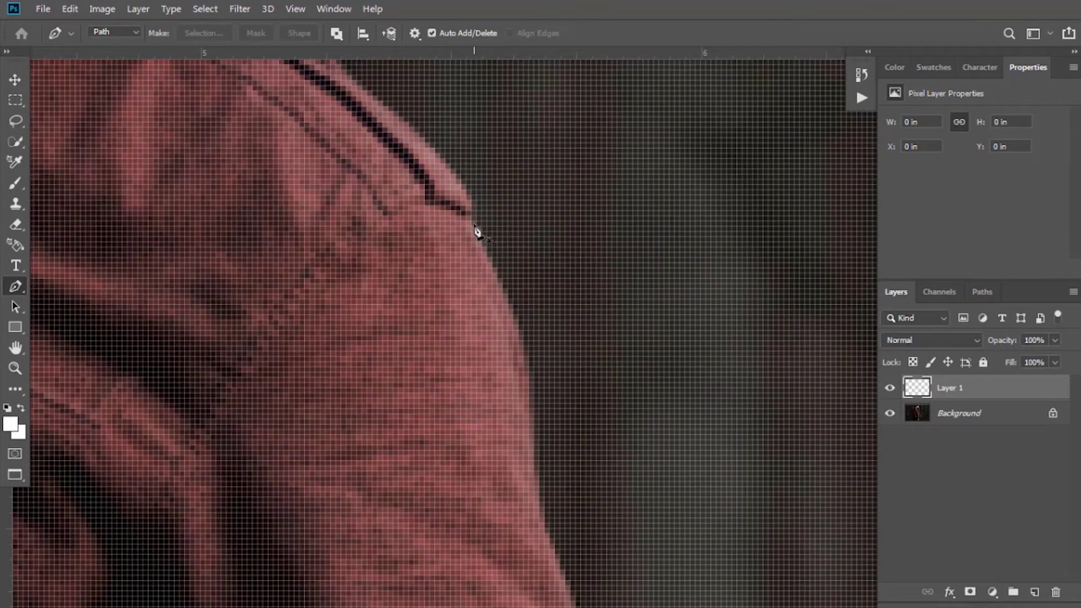
left_click(475, 231)
left_click_drag(528, 387, 502, 299)
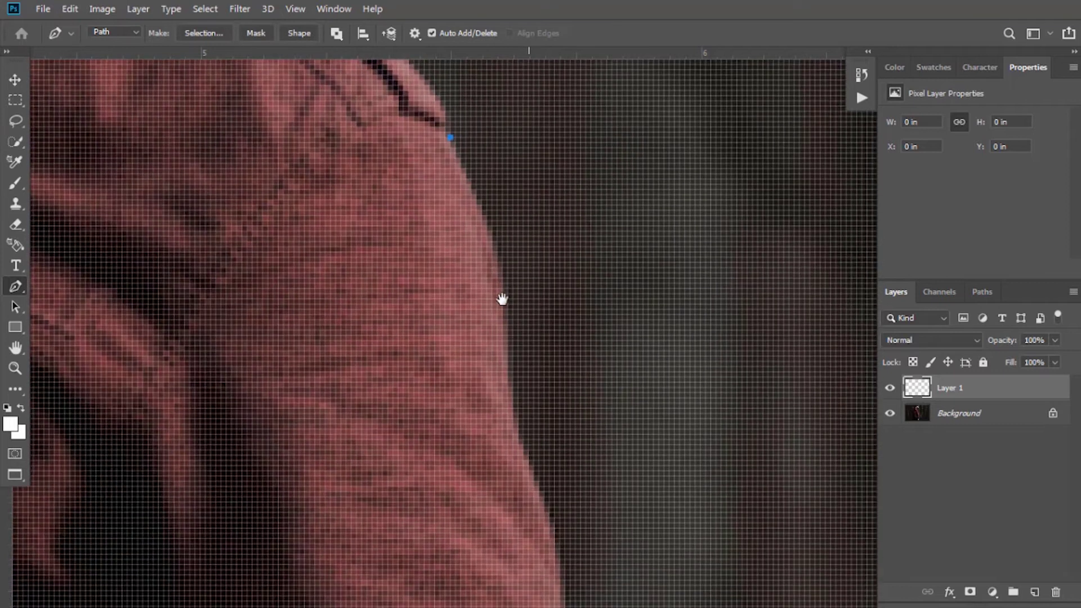
mouse_move(516, 407)
left_mouse_down()
mouse_move(503, 479)
mouse_move(511, 524)
mouse_move(509, 484)
mouse_move(565, 543)
left_mouse_up()
left_click(507, 356, "alt")
left_click_drag(522, 481, 471, 360)
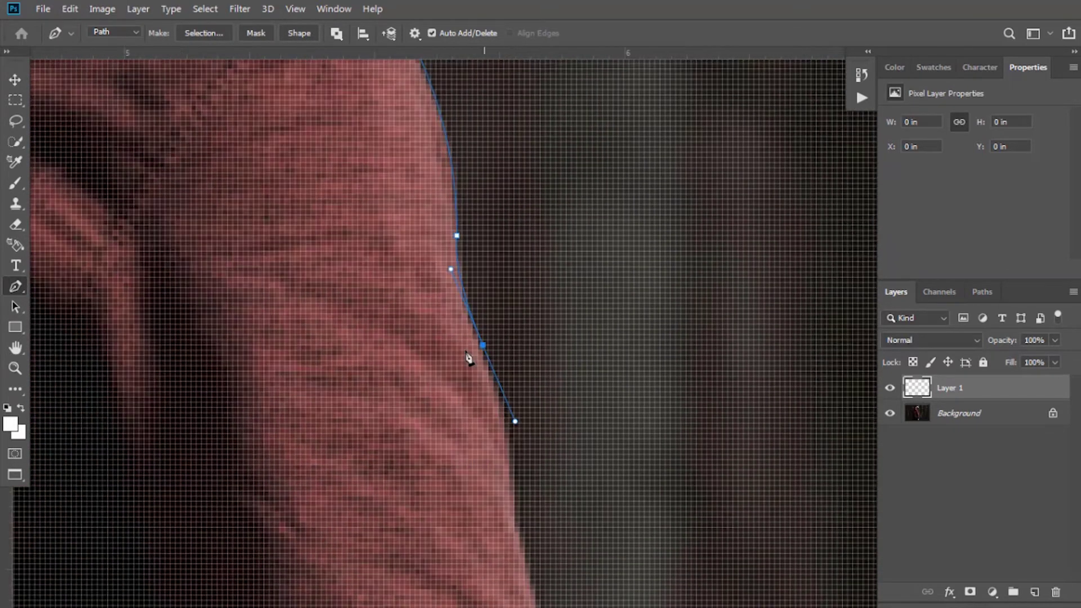
mouse_move(478, 294)
left_mouse_down()
mouse_move(495, 410)
mouse_move(495, 549)
left_mouse_up()
left_click_drag(463, 325, 462, 340)
scroll(462, 342, "down", 5)
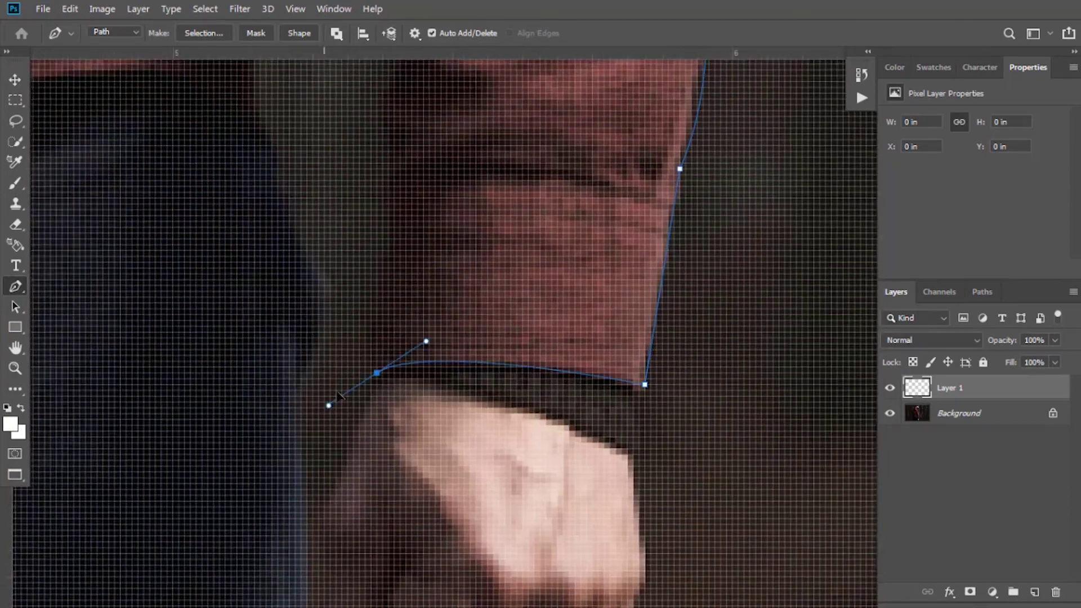
Step: Continue the path around the raised sleeve, along the far shoulder and up to the neckline
scroll(474, 266, "up", 4)
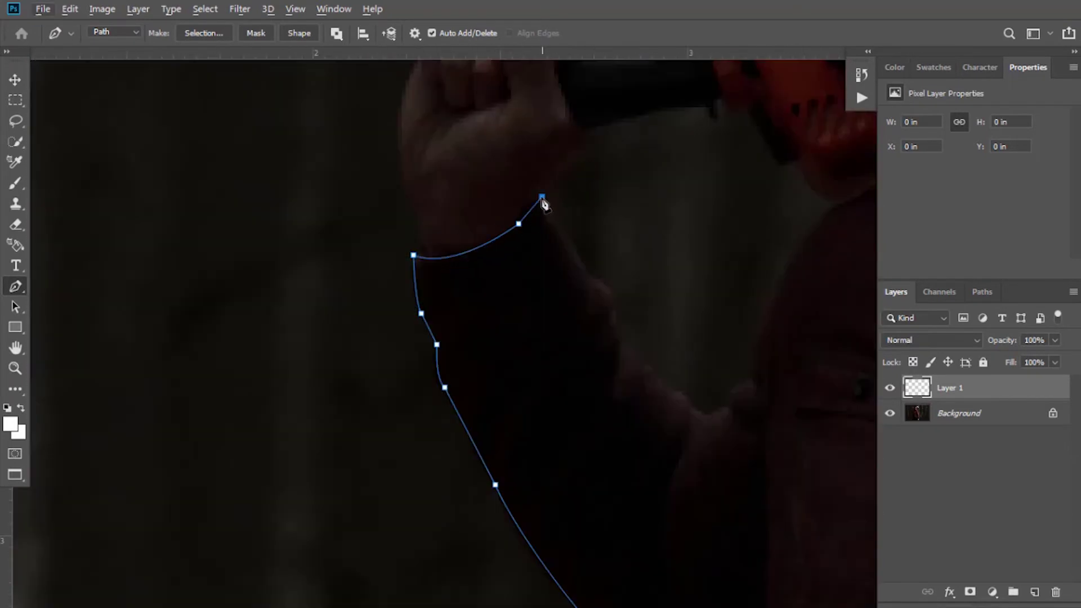
left_click(592, 279)
left_click(620, 341)
left_click(682, 395)
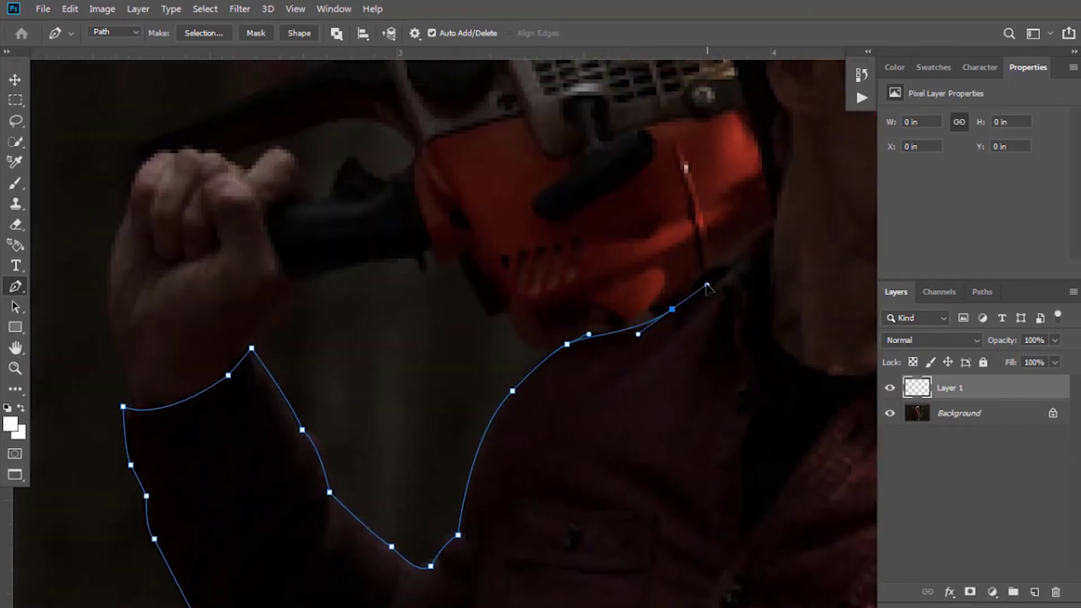
left_click(760, 239)
left_click(634, 356)
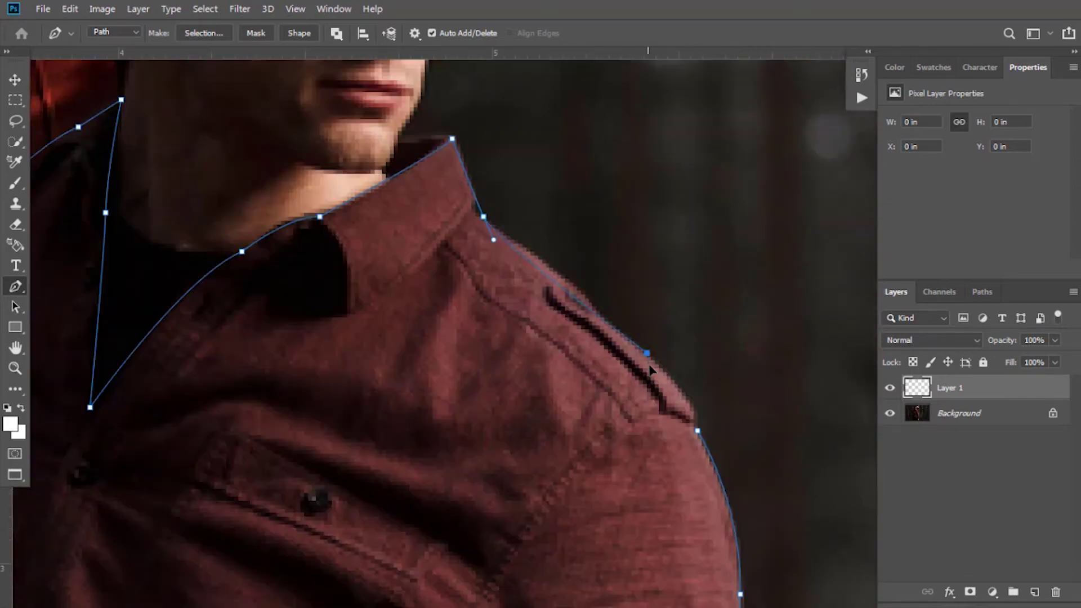
Step: Trace the collar and near shoulder, closing the shirt path at its starting point
left_click_drag(648, 353, 690, 409)
left_click(697, 431)
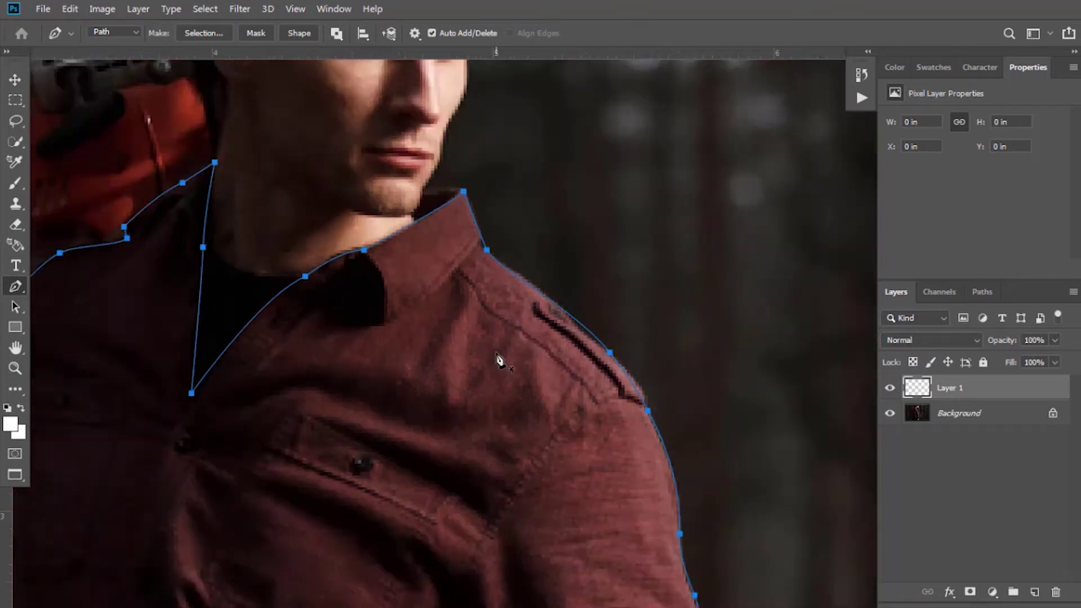
key("ctrl+0")
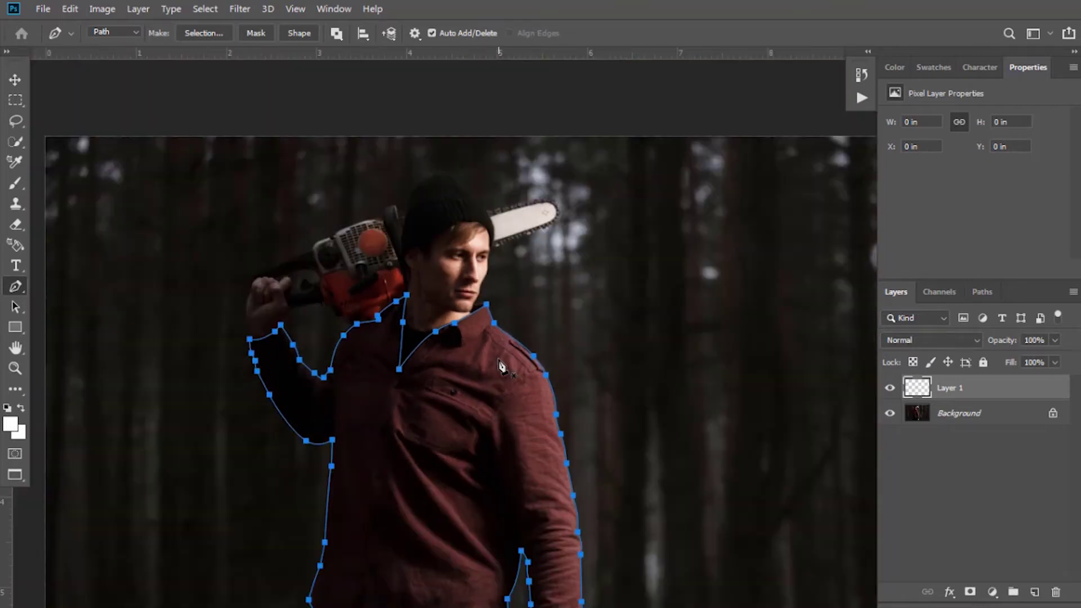
Step: Stroke the shirt path with the Brush, without Simulate Pressure, and delete the path
right_click(584, 381)
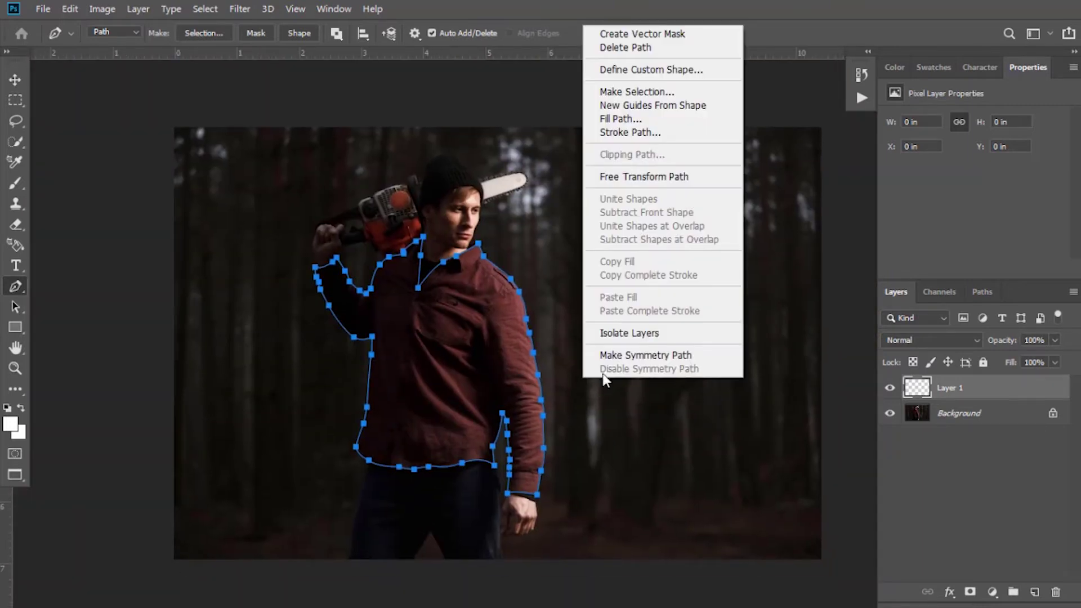
left_click(633, 132)
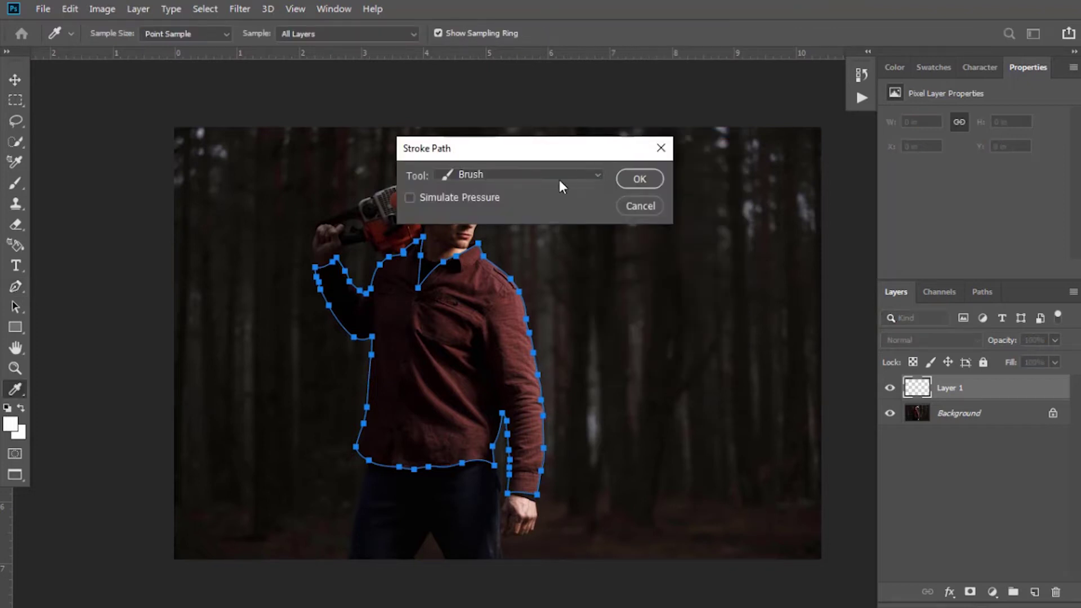
left_click(640, 179)
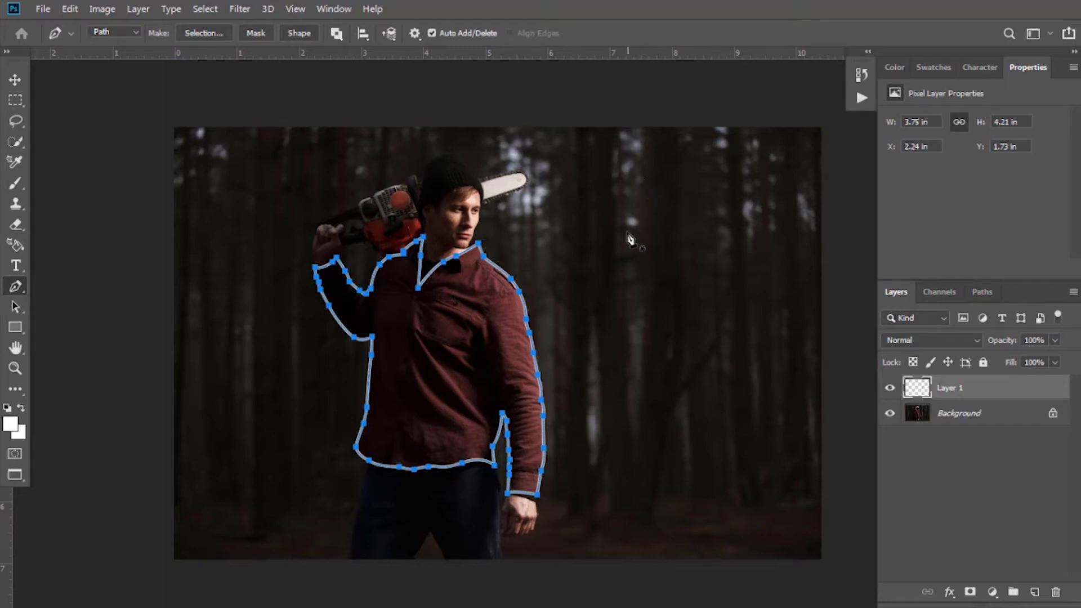
right_click(514, 304)
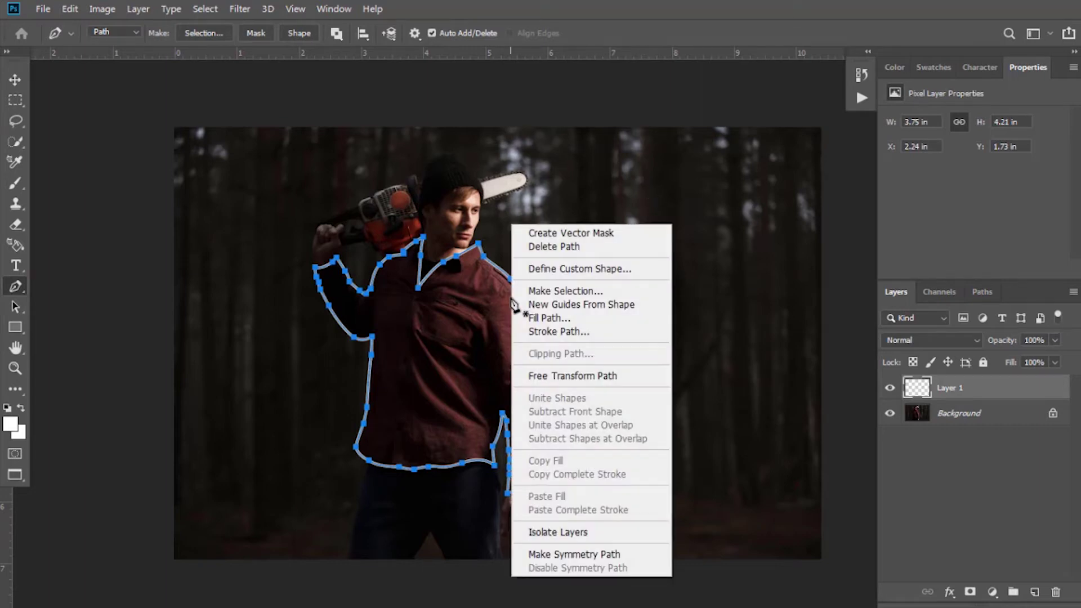
left_click(545, 247)
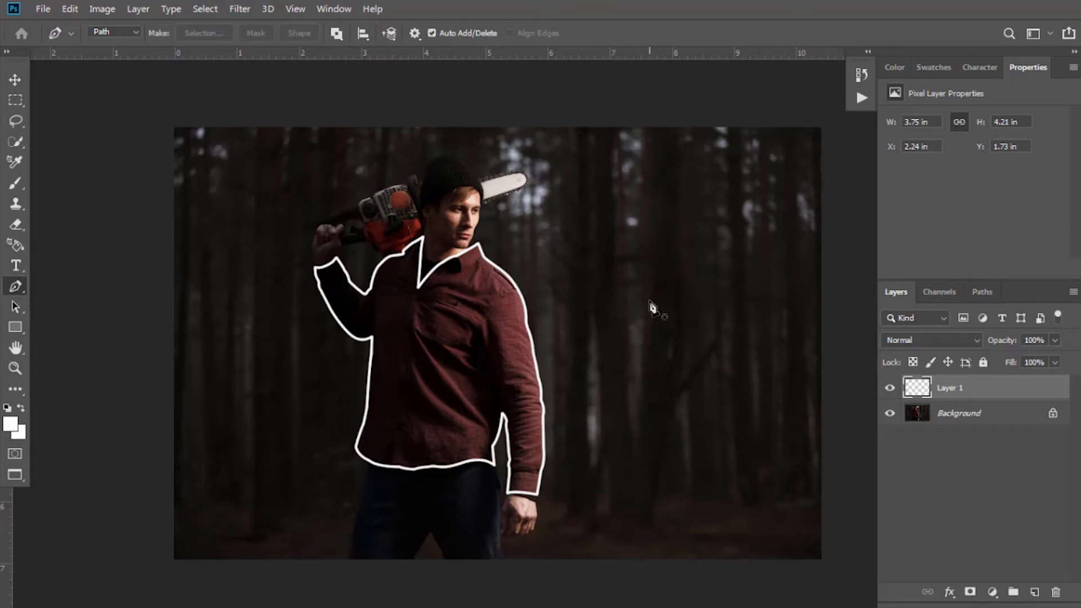
Step: Add another new layer above the white outline and set the foreground color to blue 0042ff
left_click(1035, 593)
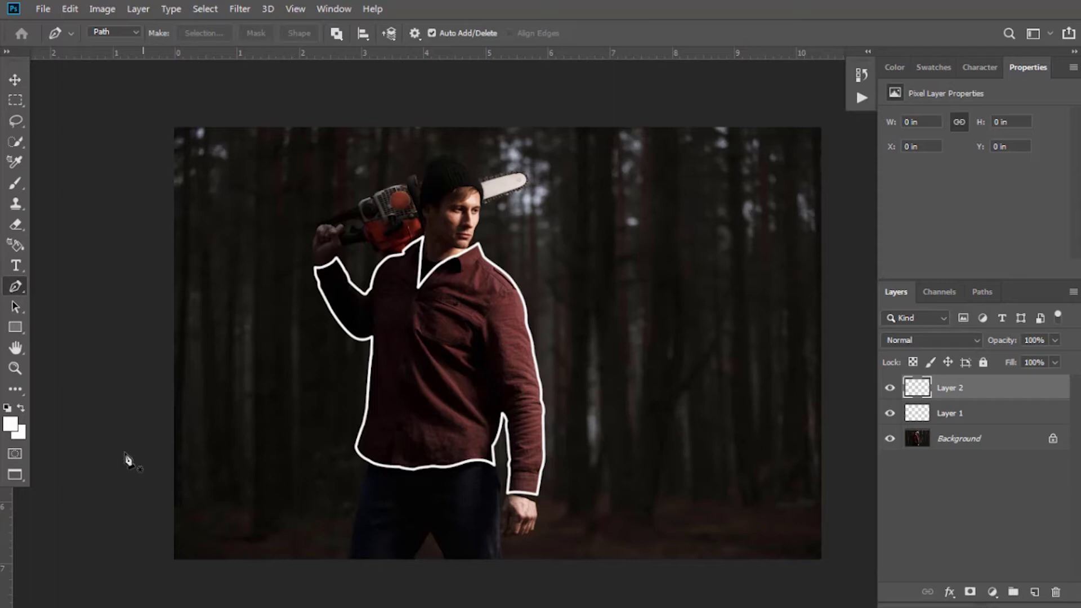
left_click(11, 427)
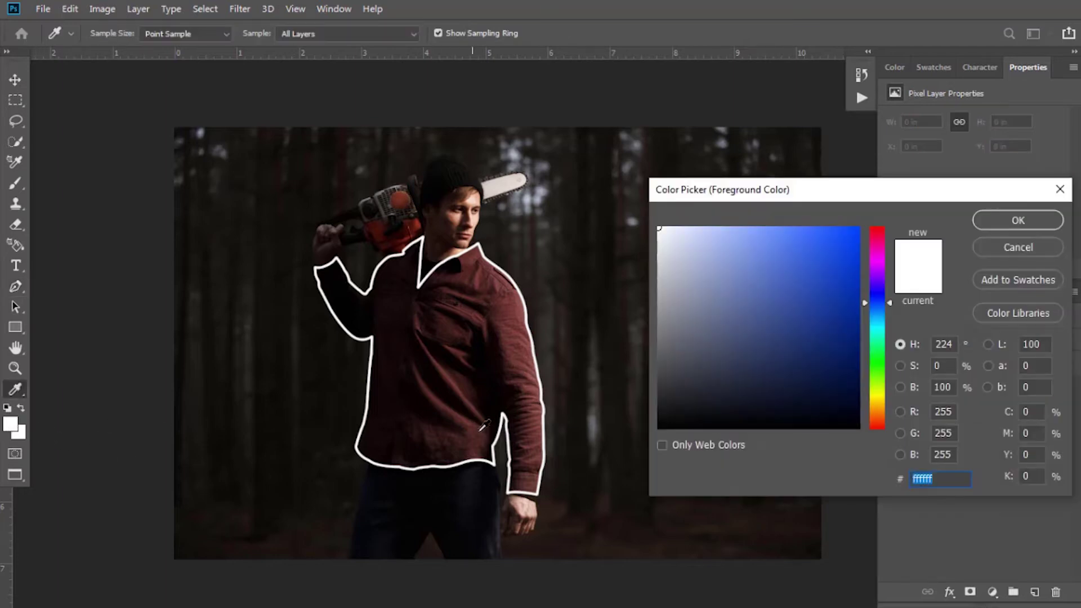
left_click_drag(838, 293, 869, 196)
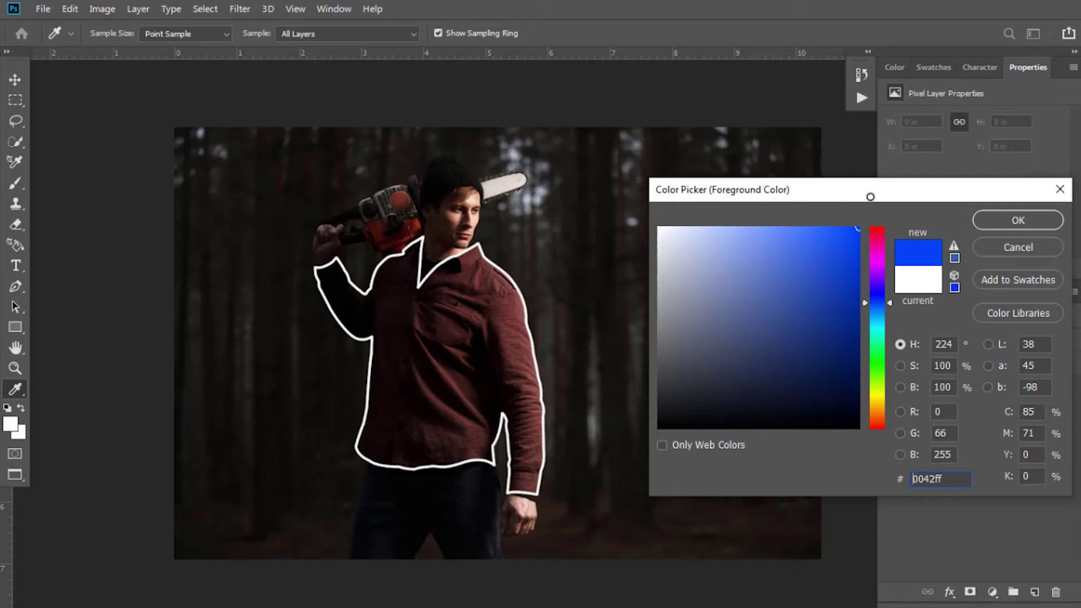
key("p")
left_click(1015, 221)
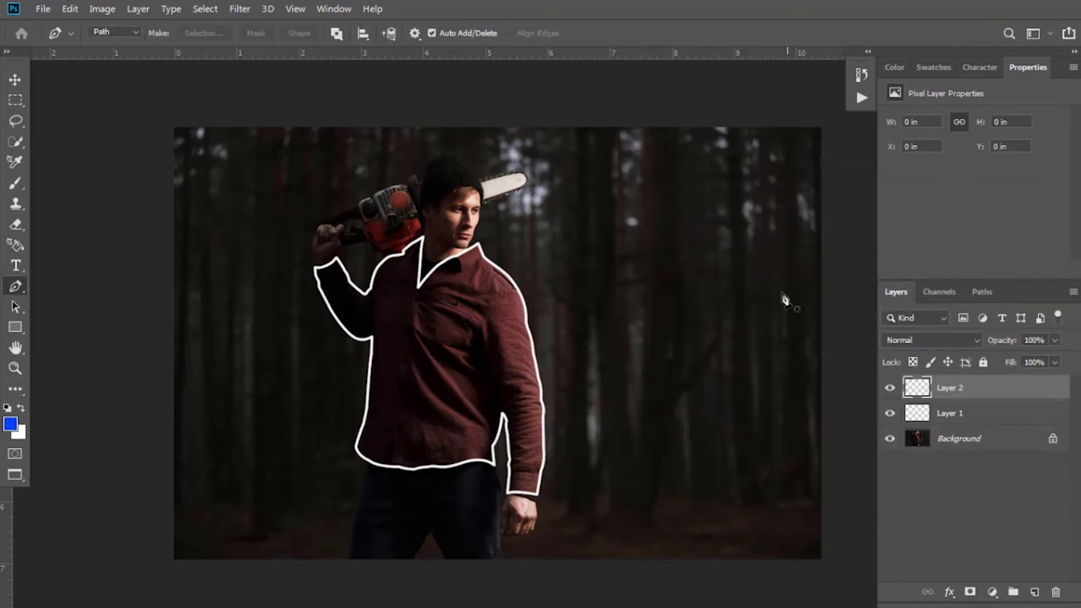
Step: Activate the Brush tool and set Layer 2's blend mode to Linear Dodge (Add)
left_click(18, 181)
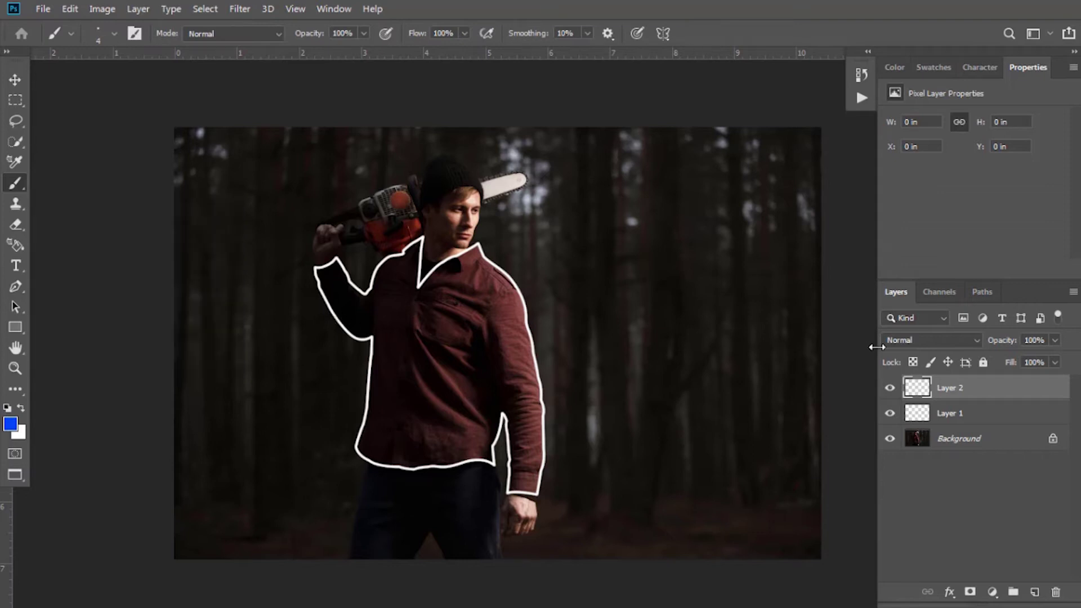
left_click(903, 341)
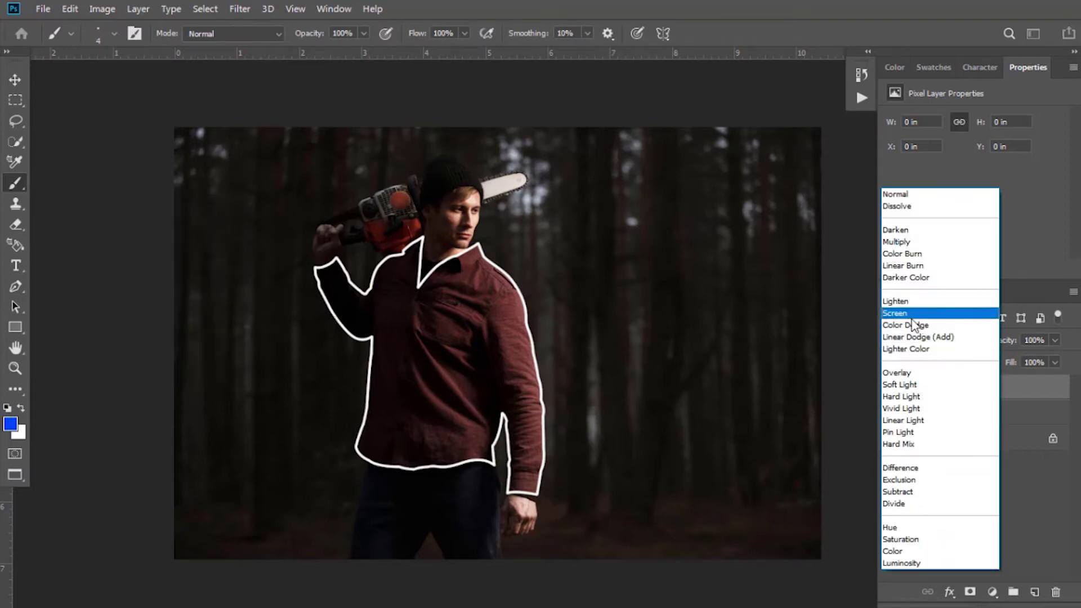
left_click(911, 337)
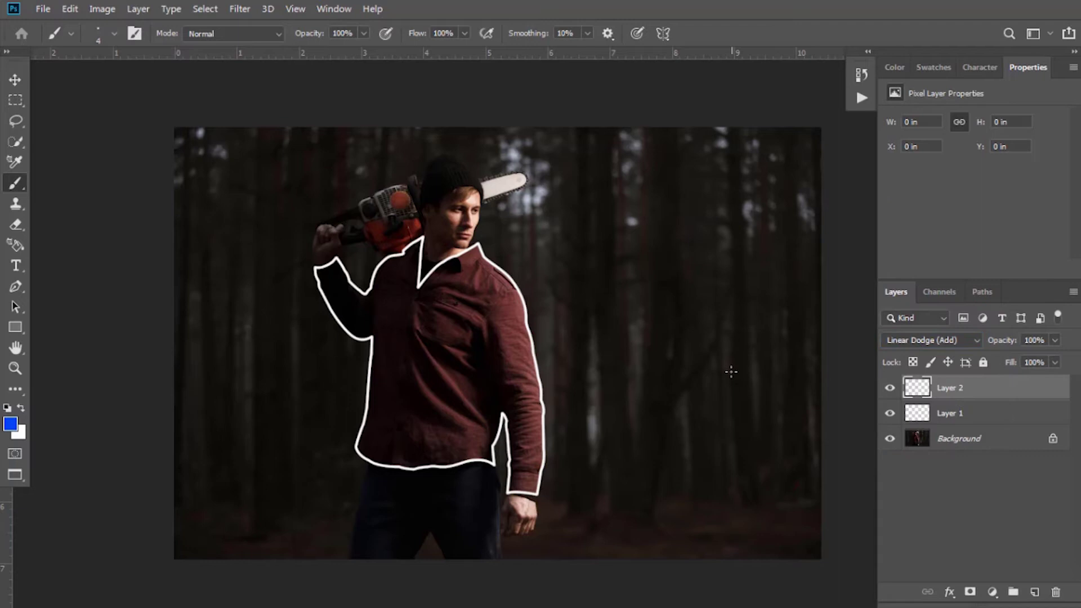
Step: Choose the Soft Round Pressure Size brush with 0% hardness and a size of 21 px
scroll(456, 342, "up", 5)
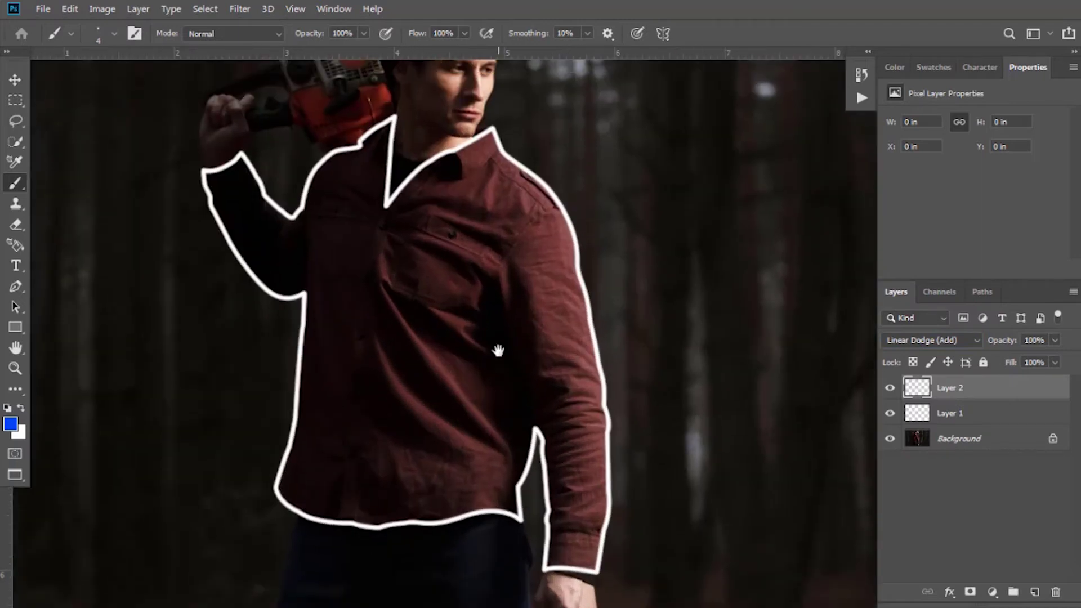
right_click(625, 227)
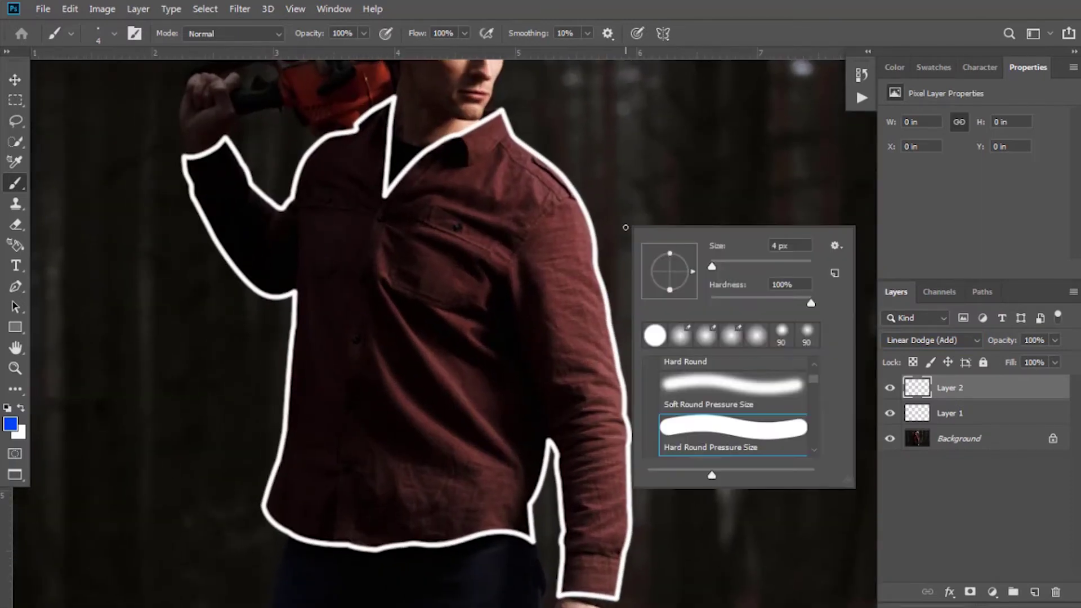
left_click(709, 390)
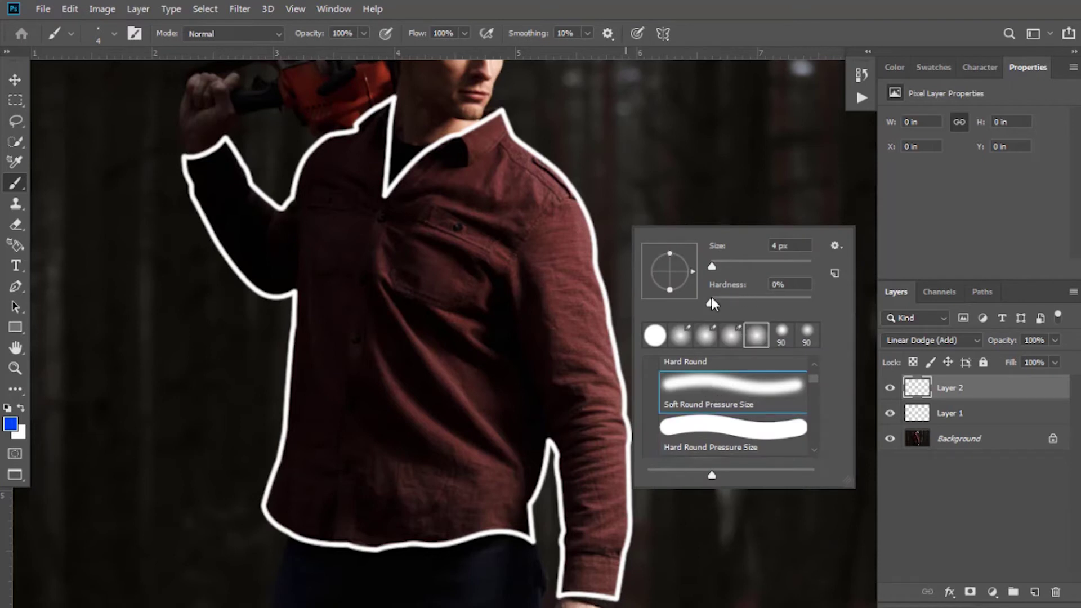
left_click(716, 266)
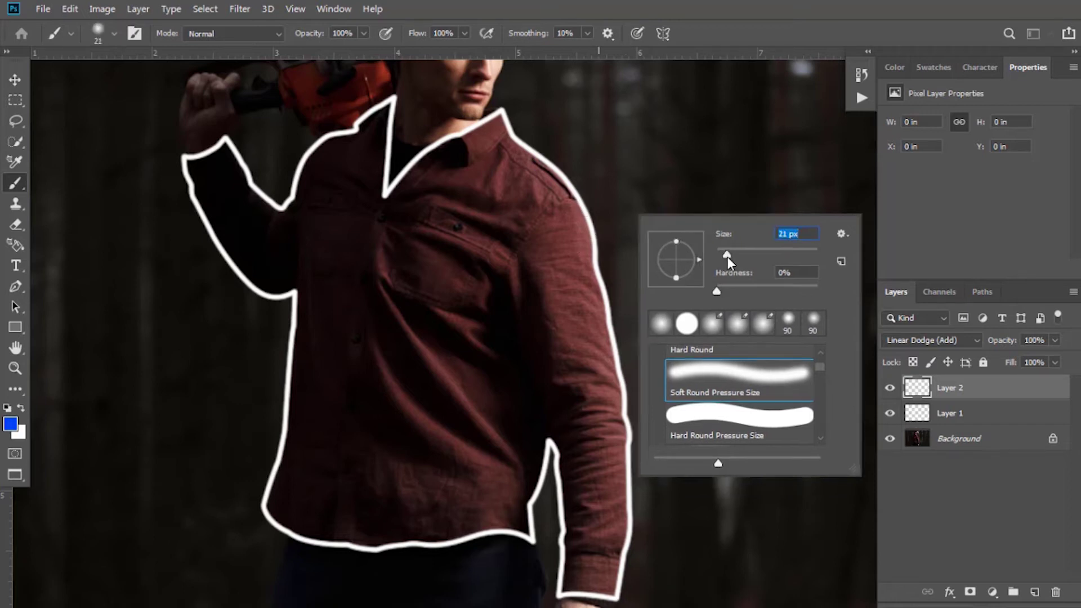
Step: Paint a soft blue glow along the entire white shirt outline on Layer 2, undoing stray strokes
left_click(498, 117)
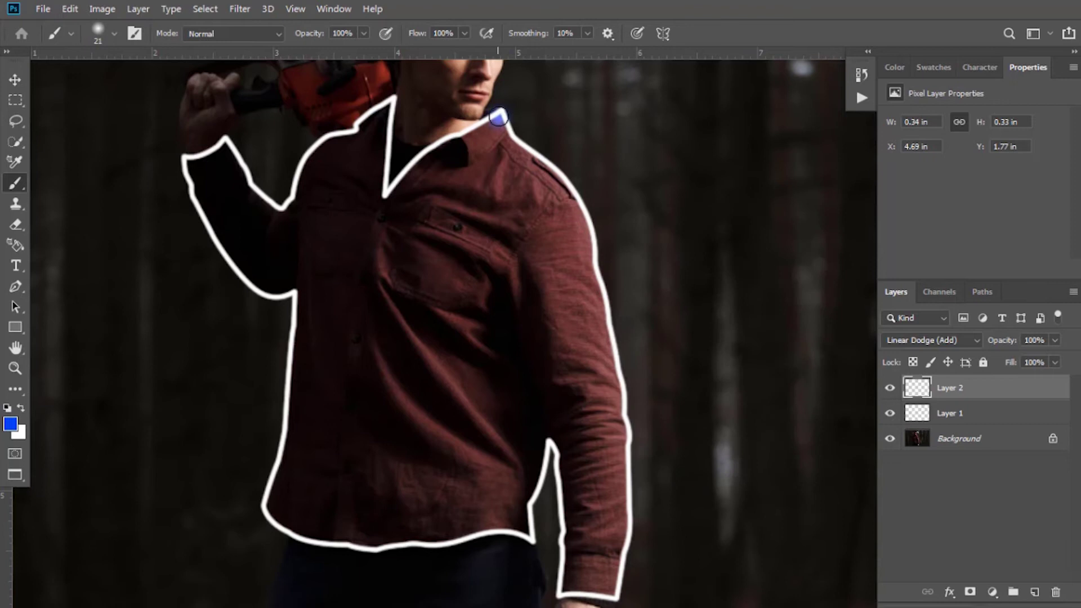
scroll(501, 119, "up", 5)
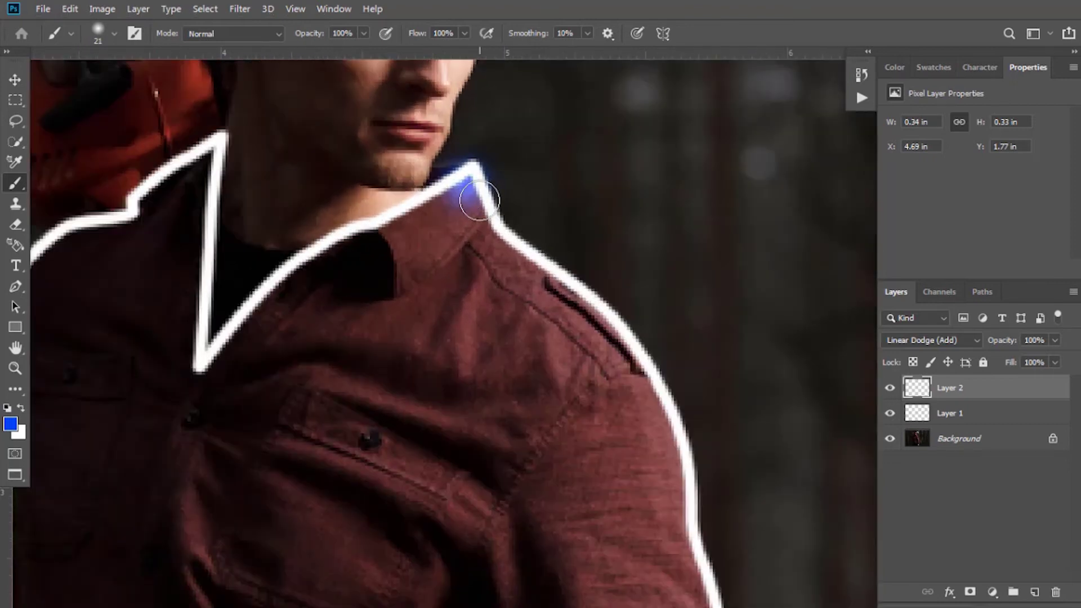
mouse_move(475, 189)
left_mouse_down()
mouse_move(503, 248)
mouse_move(591, 309)
left_mouse_up()
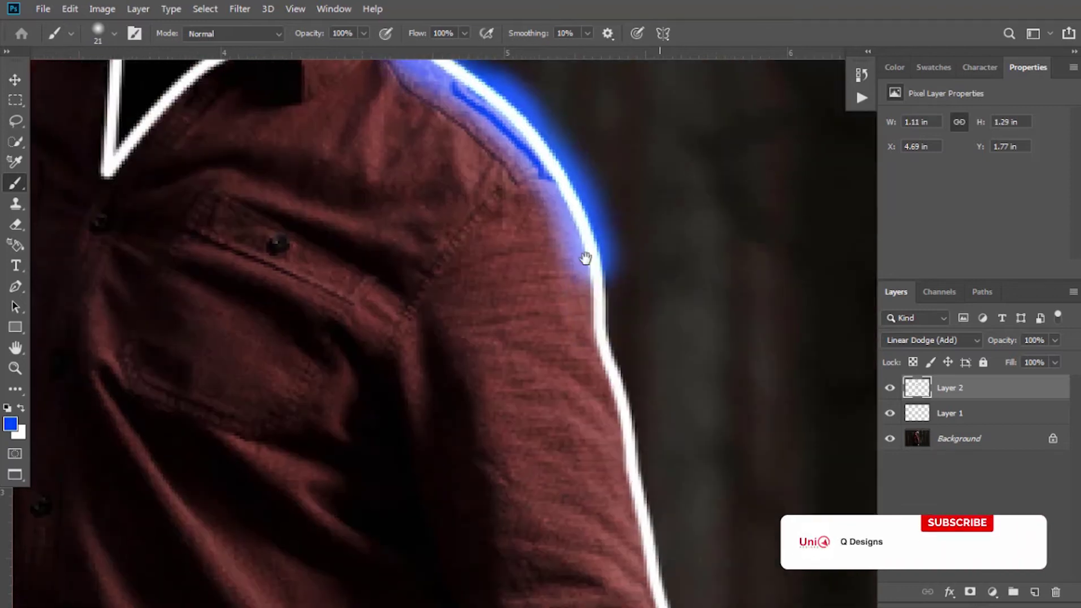
left_click_drag(600, 262, 630, 439)
left_click_drag(563, 394, 473, 133)
left_click_drag(515, 180, 555, 416)
left_click_drag(555, 386, 534, 227)
left_click_drag(543, 472, 515, 263)
mouse_move(524, 293)
left_mouse_down()
mouse_move(470, 439)
mouse_move(369, 267)
mouse_move(304, 241)
left_mouse_up()
key("ctrl+z")
left_click_drag(338, 282, 388, 367)
mouse_move(398, 510)
left_mouse_down()
mouse_move(393, 364)
mouse_move(332, 374)
mouse_move(771, 367)
left_mouse_up()
mouse_move(771, 367)
left_mouse_down()
mouse_move(321, 379)
mouse_move(148, 293)
left_mouse_up()
left_click_drag(182, 173, 298, 379)
left_click_drag(268, 494, 333, 96)
mouse_move(332, 116)
left_mouse_down()
mouse_move(316, 430)
mouse_move(325, 310)
left_mouse_up()
left_click_drag(324, 310, 426, 445)
mouse_move(426, 442)
left_mouse_down()
mouse_move(161, 113)
mouse_move(196, 300)
left_mouse_up()
left_click_drag(191, 277, 434, 379)
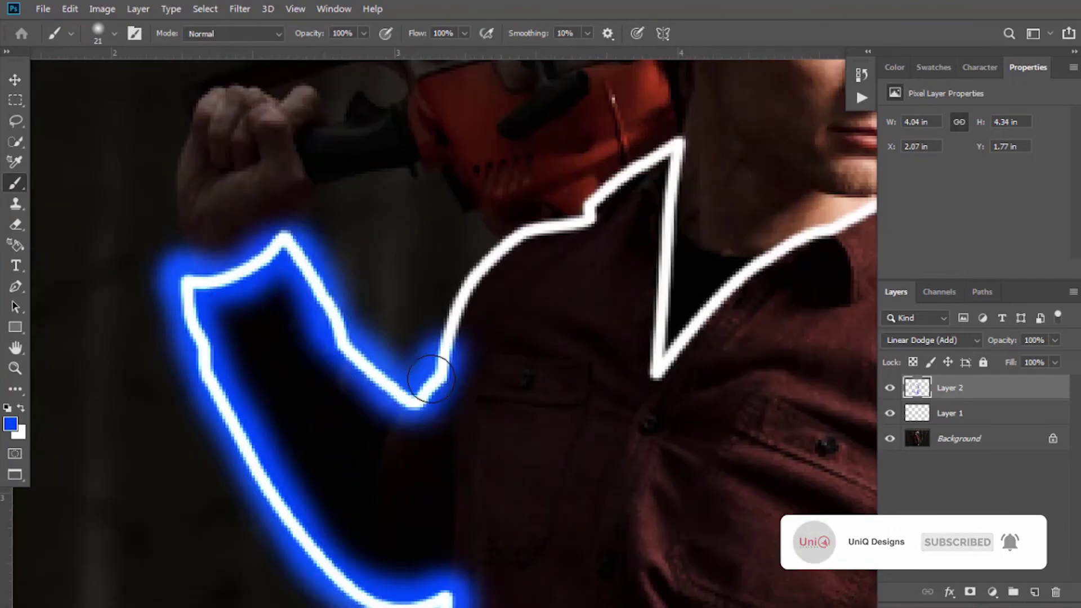
key("ctrl+z")
mouse_move(47, 326)
left_mouse_down()
mouse_move(502, 254)
mouse_move(454, 446)
mouse_move(465, 483)
mouse_move(537, 405)
mouse_move(630, 357)
mouse_move(691, 304)
mouse_move(735, 282)
mouse_move(763, 319)
left_mouse_up()
scroll(755, 333, "down", 10)
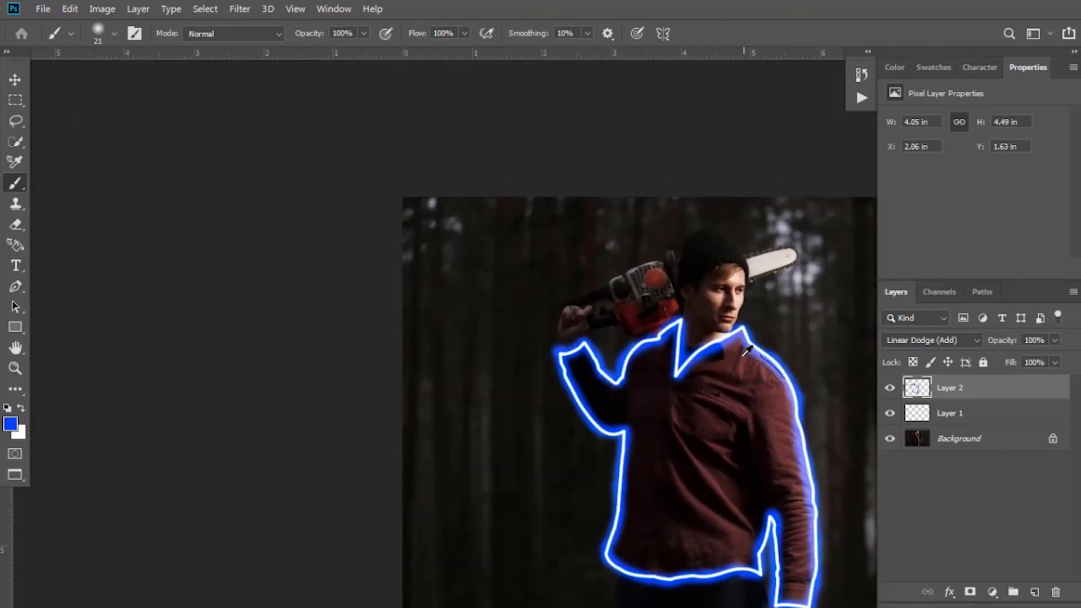
mouse_move(824, 425)
left_mouse_down()
mouse_move(698, 372)
mouse_move(495, 362)
mouse_move(486, 371)
left_mouse_up()
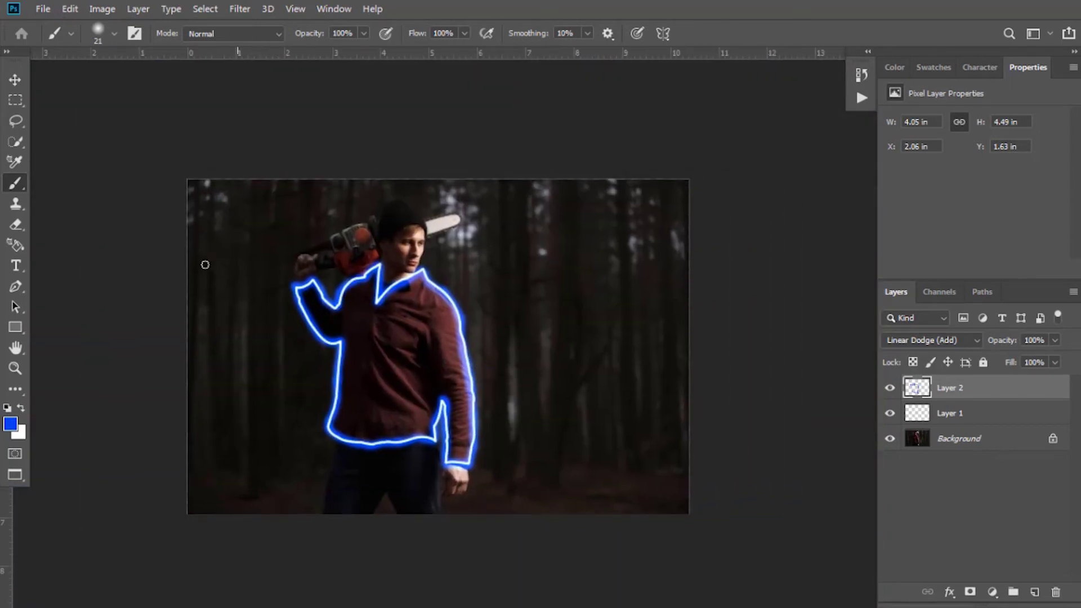
Step: Apply a Gaussian Blur with an 18.0-pixel radius to the blue glow on Layer 2
left_click(14, 81)
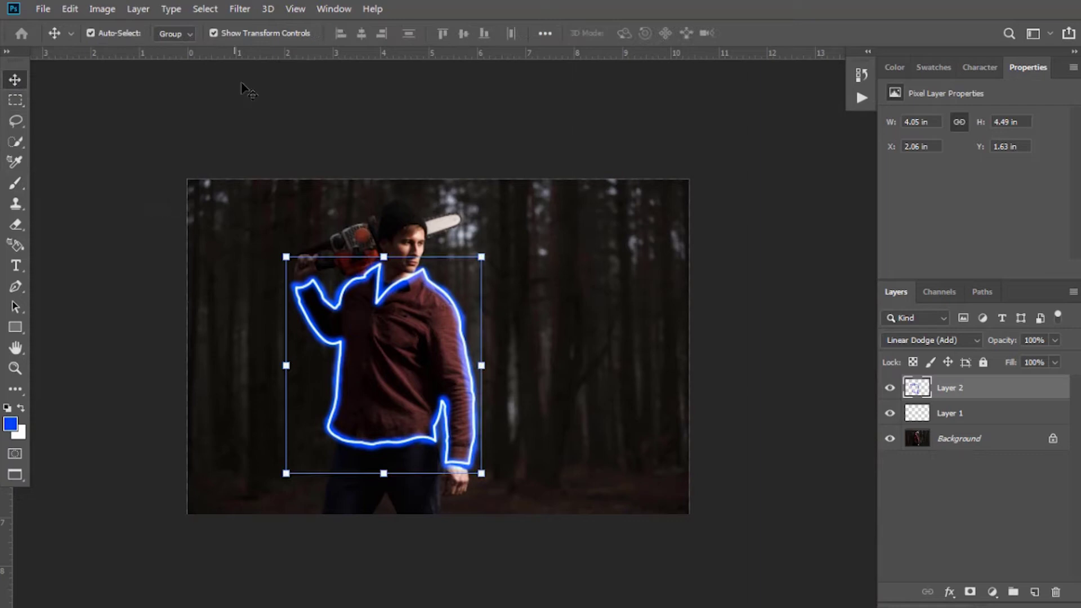
left_click(240, 9)
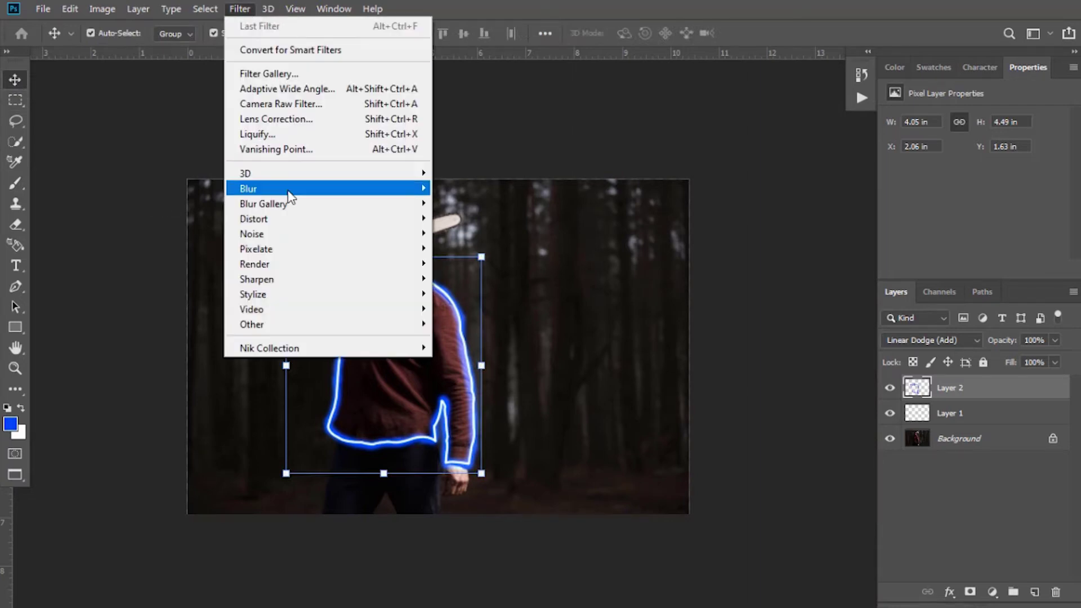
mouse_move(296, 192)
left_click(475, 249)
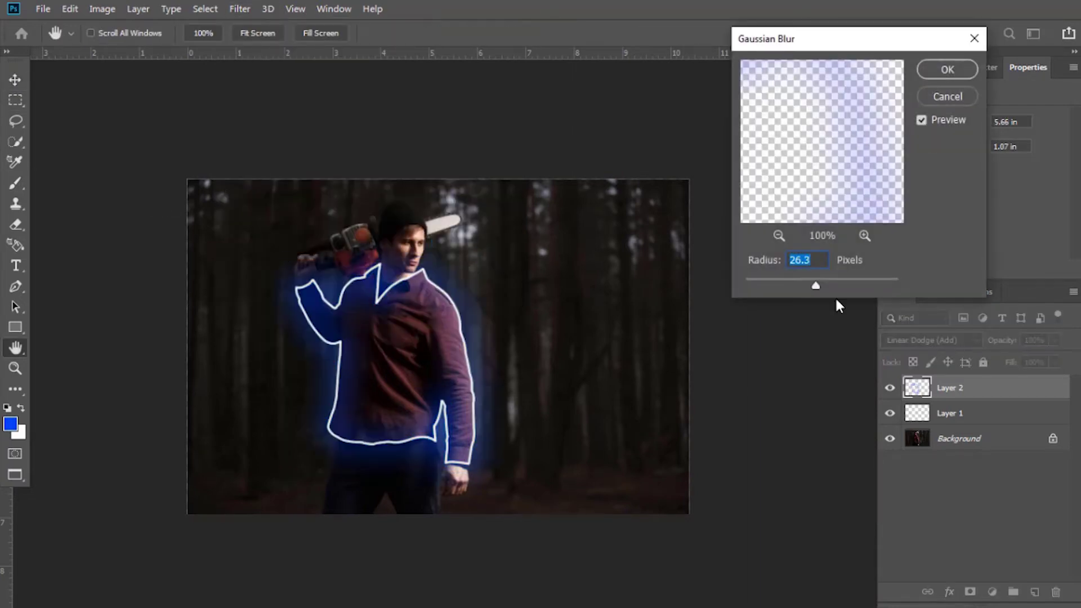
left_click(796, 284)
left_click(785, 281)
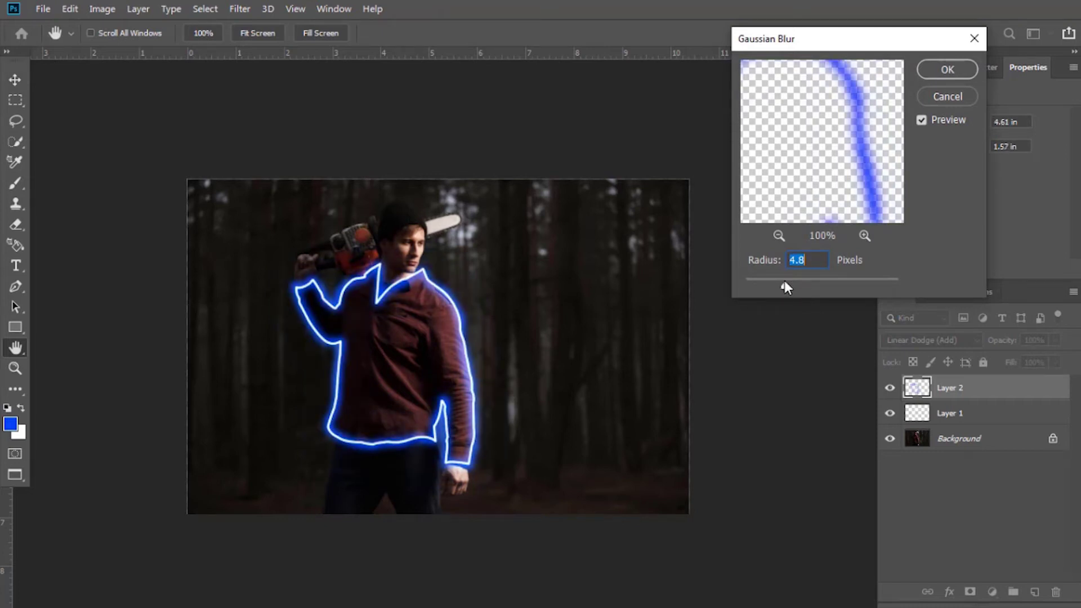
left_click_drag(785, 281, 807, 286)
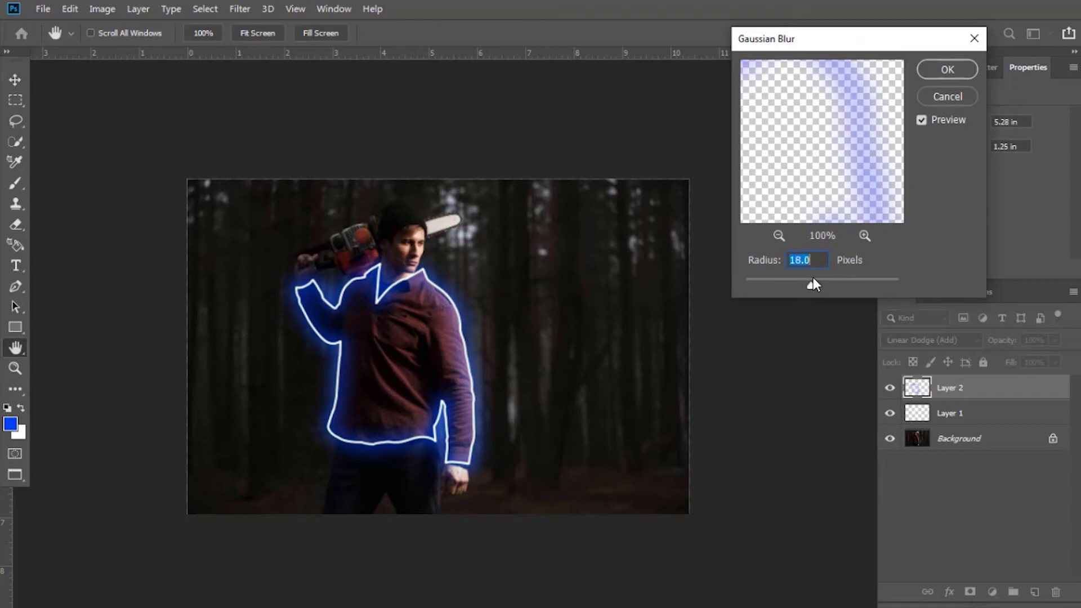
left_click(941, 71)
key("v")
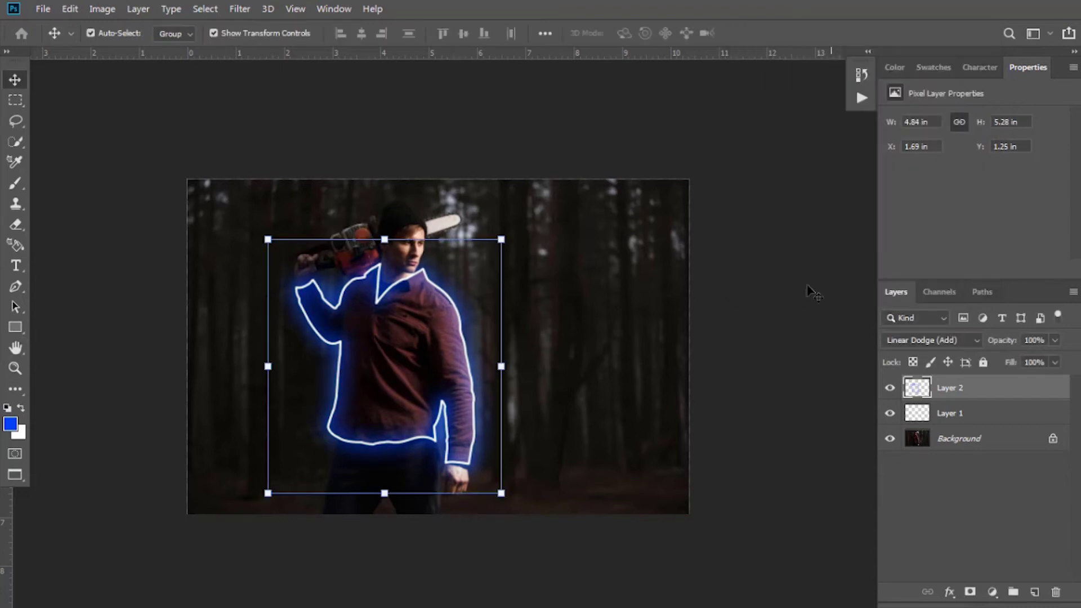
Step: Add a Curves adjustment layer on top and shape a slight S-curve, raising the highlights and lowering the shadows
left_click(934, 578)
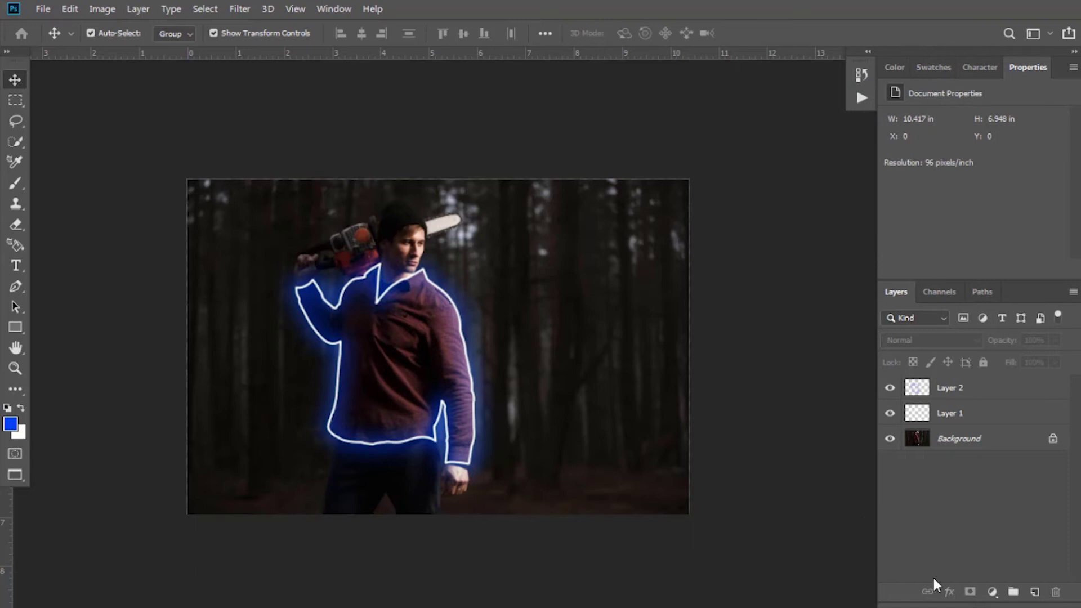
left_click(989, 594)
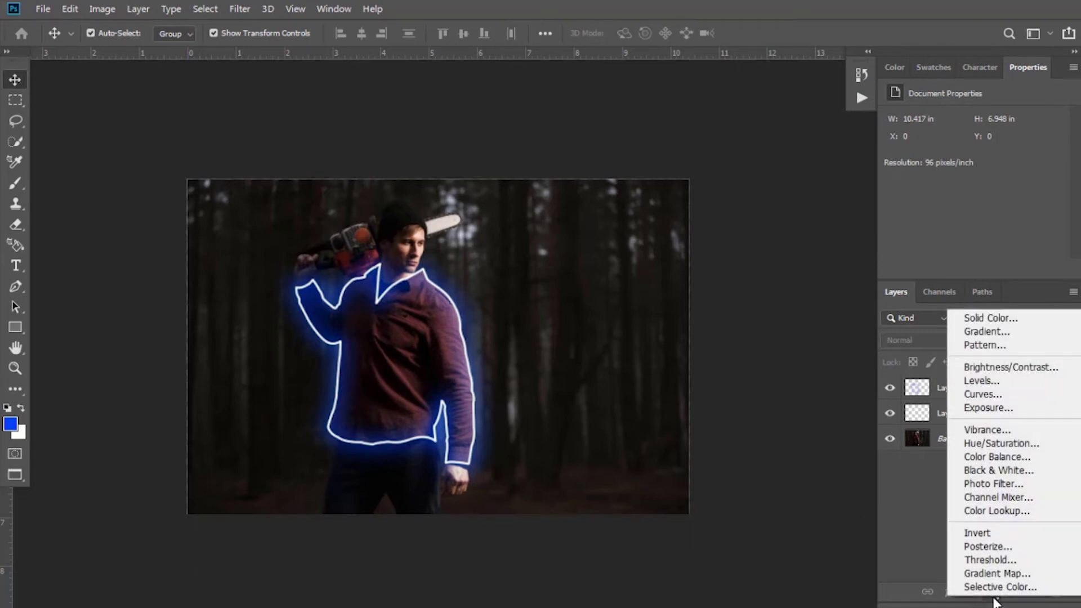
left_click(986, 395)
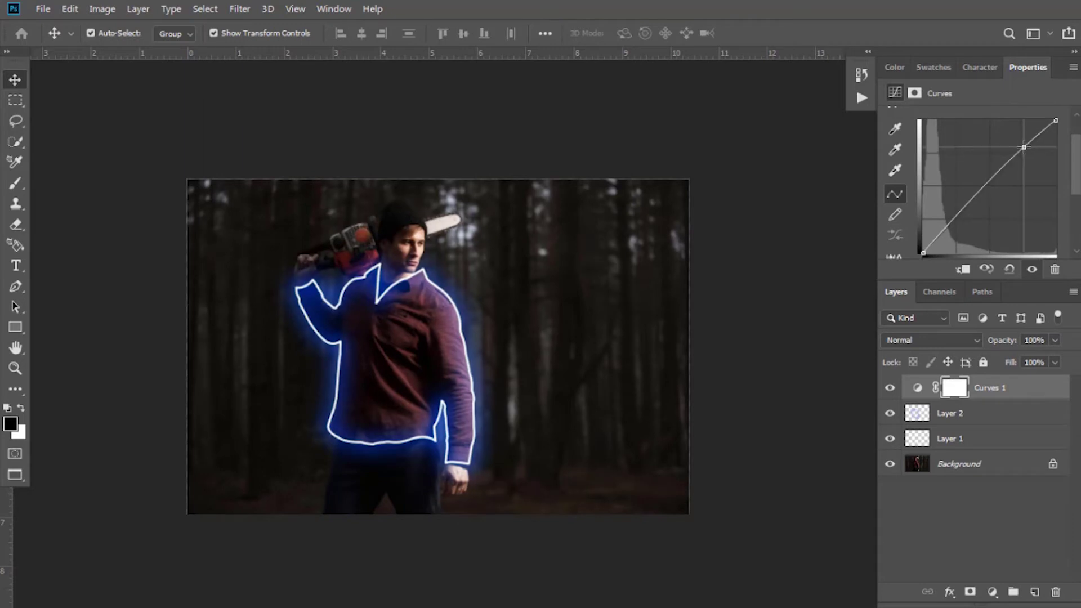
left_click_drag(1023, 154, 1025, 147)
left_click_drag(958, 216, 958, 219)
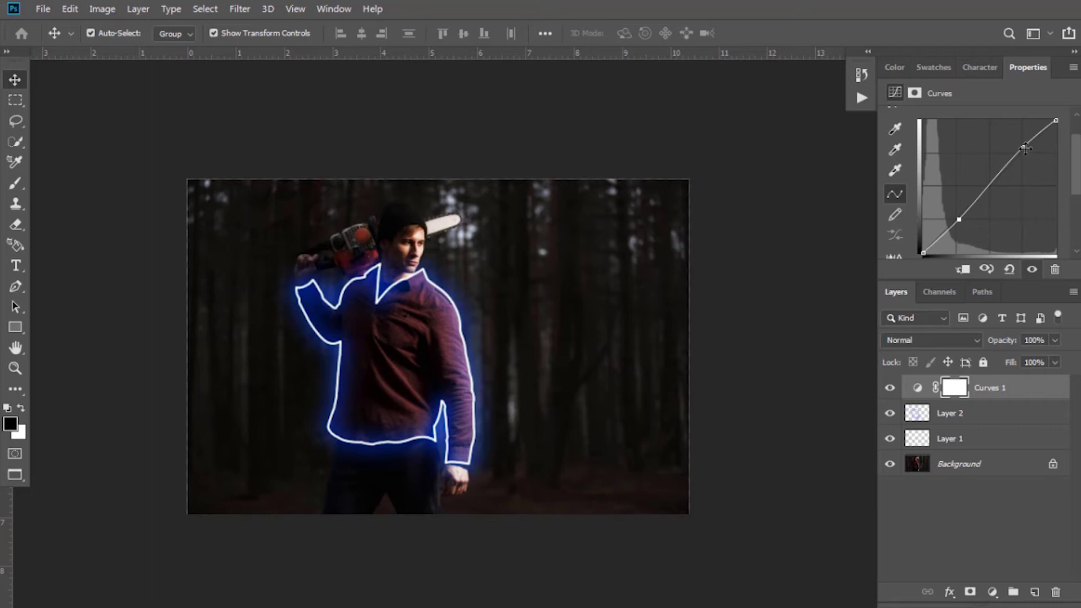
left_click_drag(1026, 147, 1021, 145)
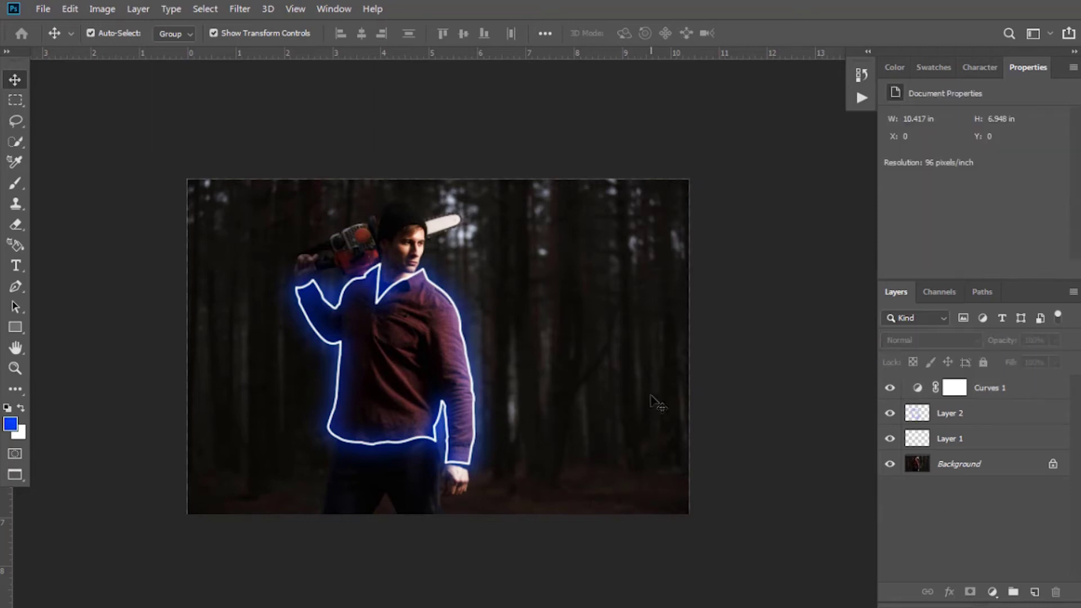
Step: Add a new layer above the Curves adjustment and set its blend mode to Linear Dodge (Add)
scroll(614, 387, "up", 3)
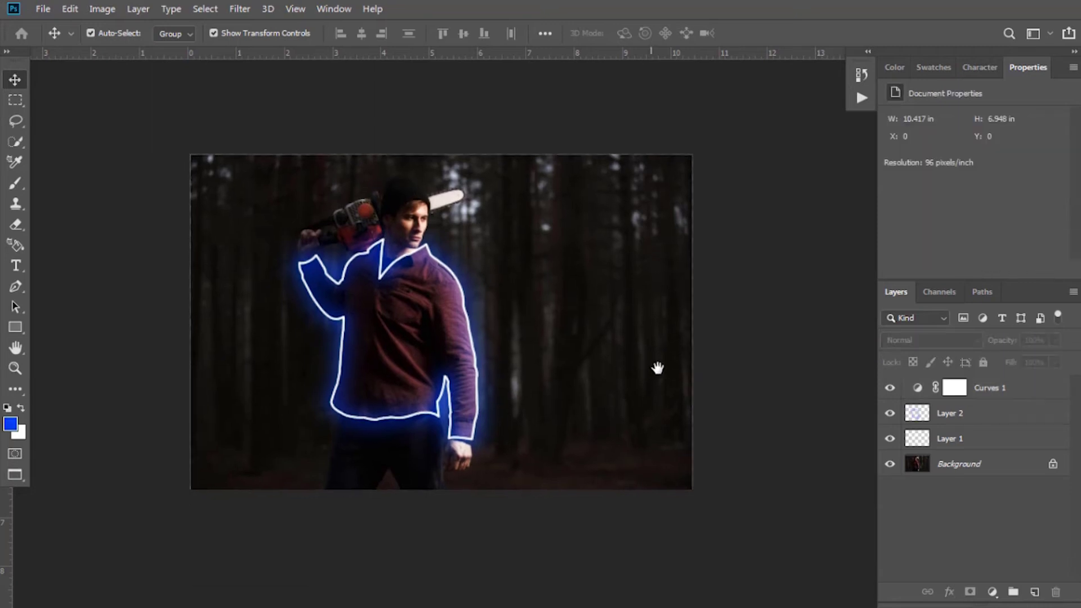
left_click_drag(614, 387, 623, 416)
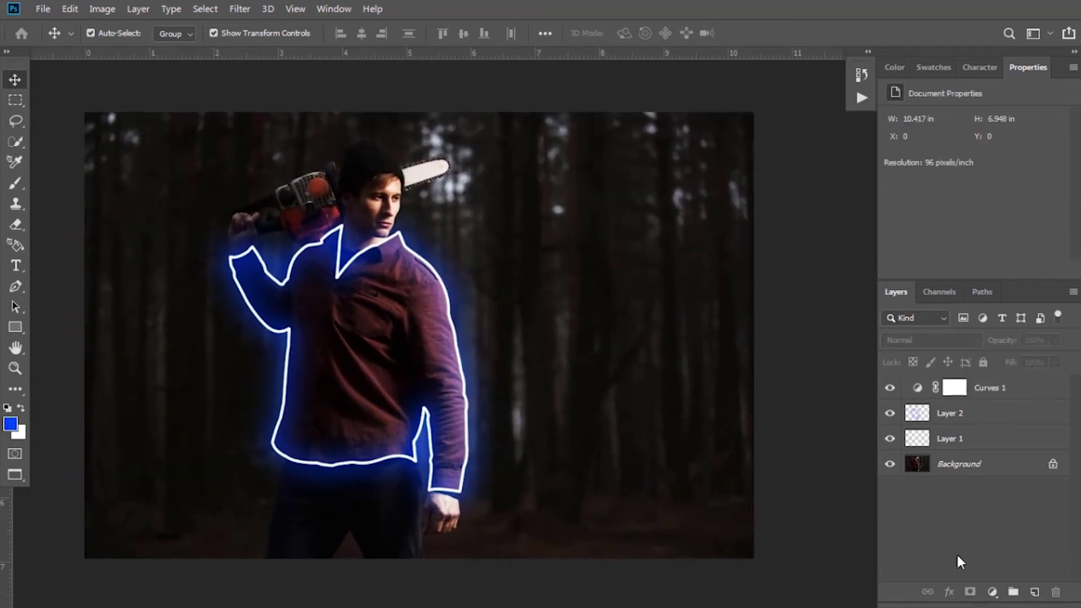
left_click(1035, 592)
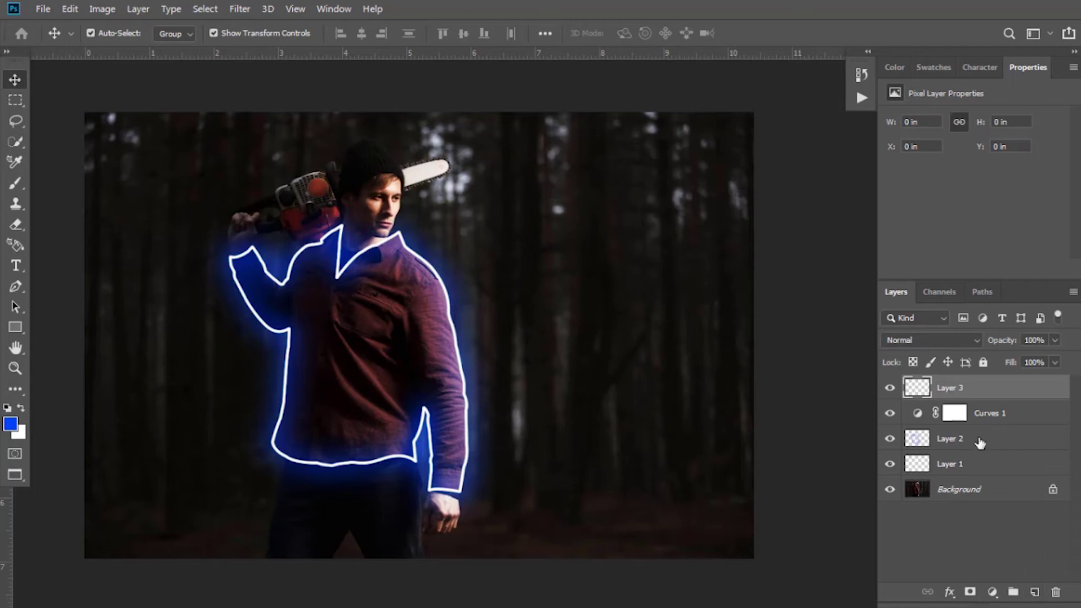
left_click(967, 342)
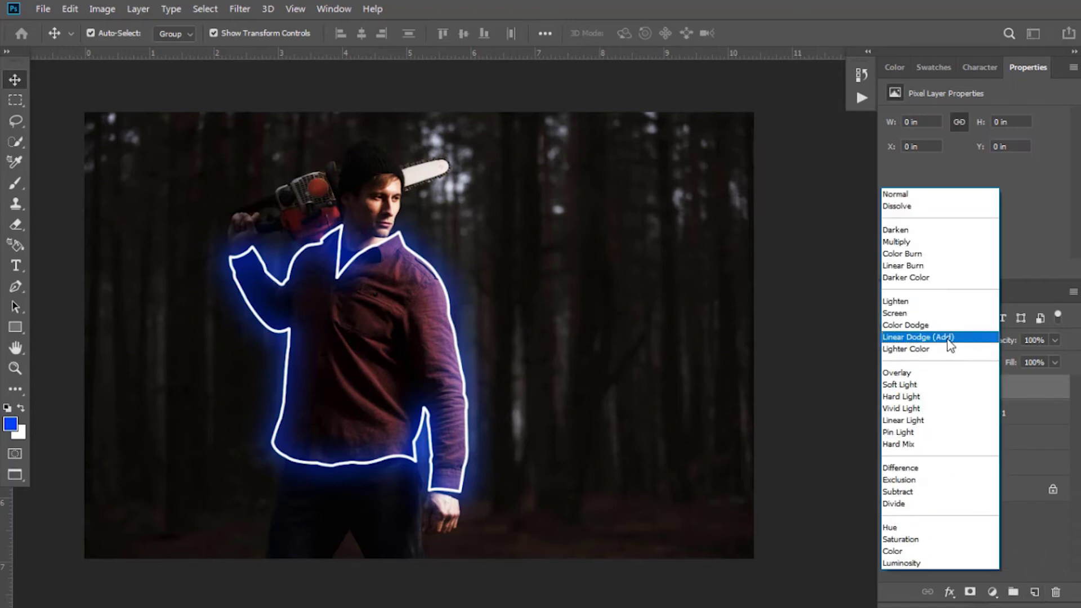
left_click(950, 338)
Step: Set the soft round brush to 78 px and lower Layer 3's opacity to 15%
left_click(16, 183)
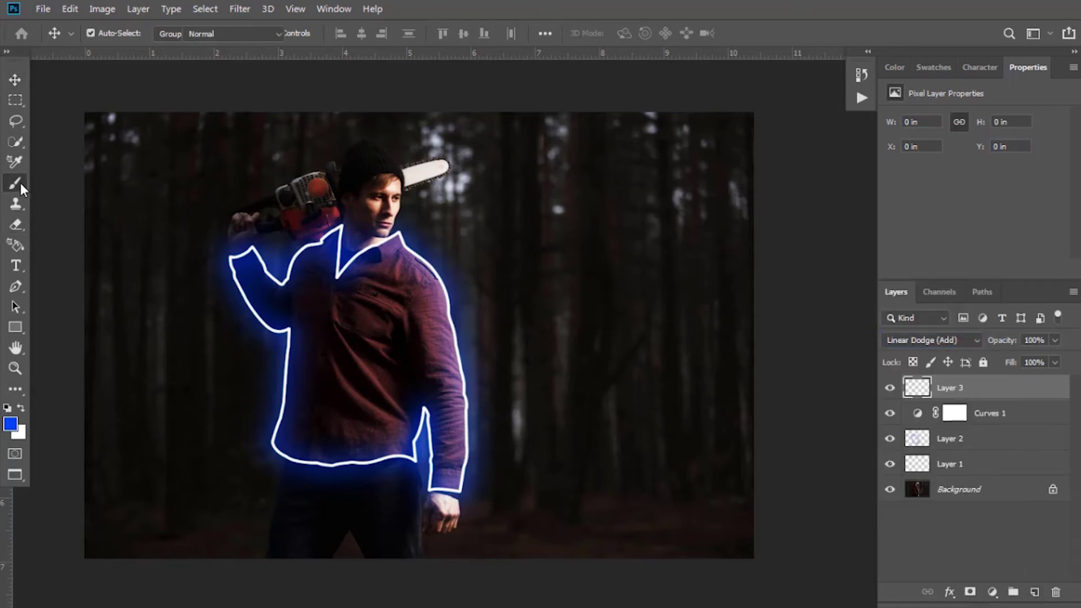
right_click(454, 330)
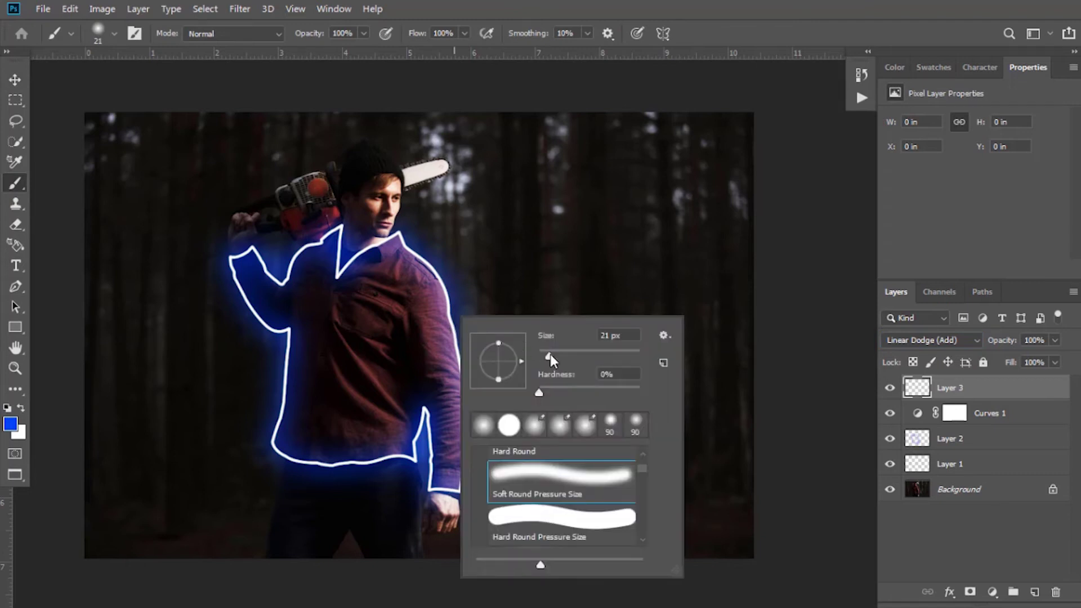
left_click_drag(563, 359, 568, 359)
left_click(1052, 345)
left_click(1055, 340)
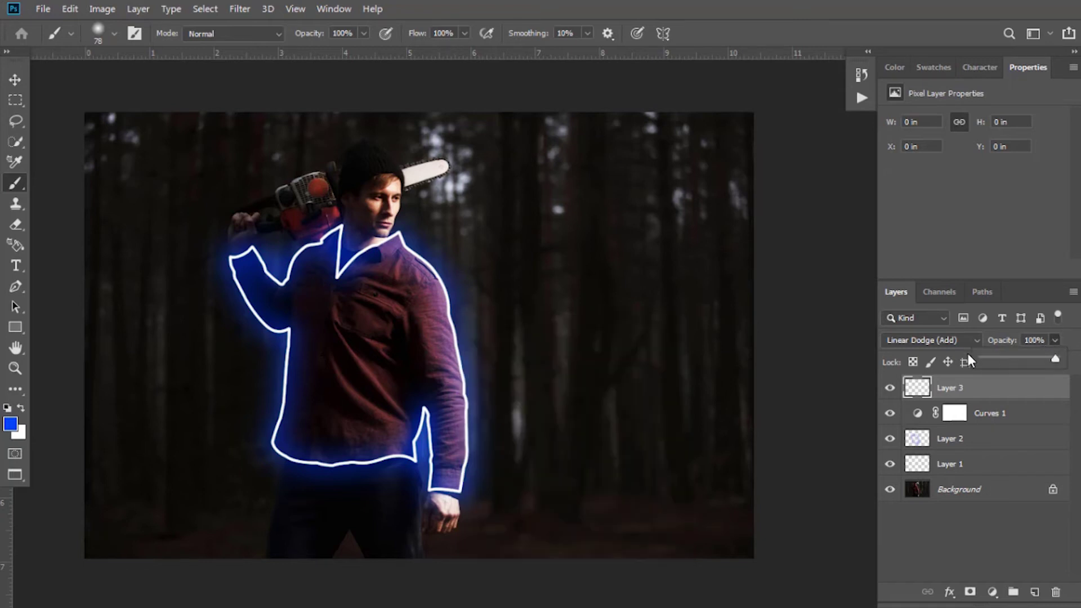
left_click_drag(991, 358, 994, 362)
Step: Paint a wider, faint blue glow around the whole shirt outline on Layer 3
left_click(443, 293)
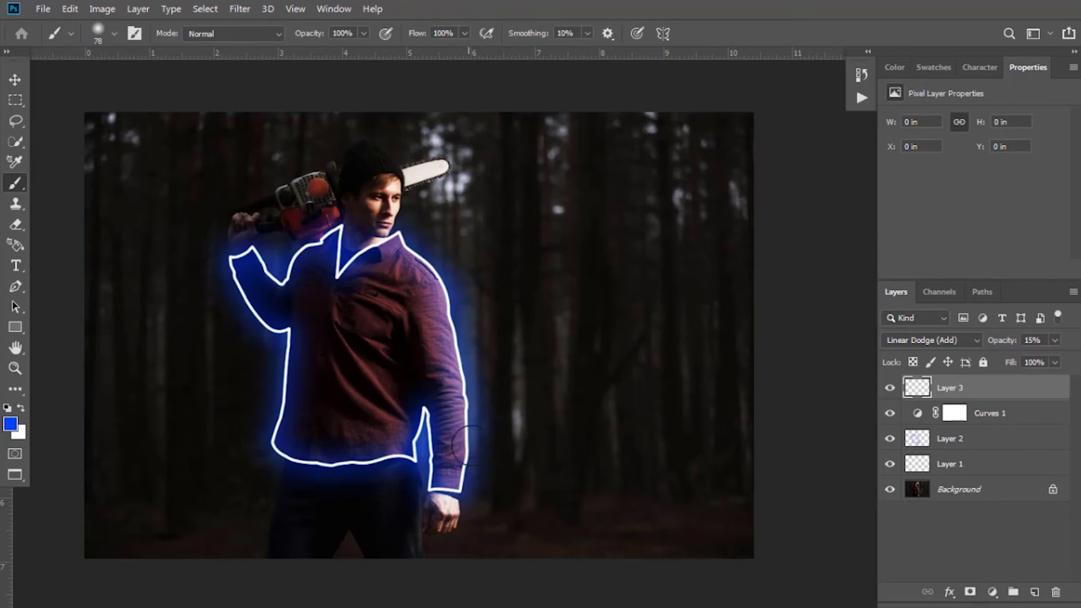
left_click_drag(473, 445, 473, 447)
left_click_drag(474, 450, 474, 489)
mouse_move(426, 416)
left_mouse_down()
mouse_move(429, 446)
mouse_move(420, 420)
mouse_move(412, 457)
mouse_move(317, 463)
mouse_move(287, 453)
mouse_move(241, 291)
mouse_move(400, 248)
left_mouse_up()
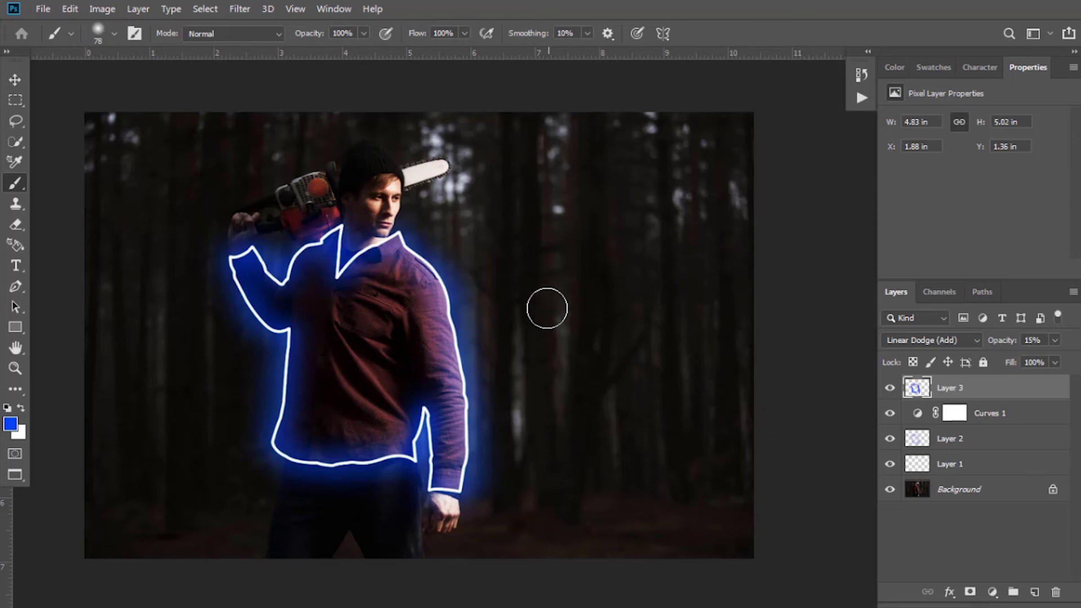
Step: Adjust Layer 3's Hue/Saturation with hue -8 and saturation +32, and lower the lightness slightly
left_click(103, 9)
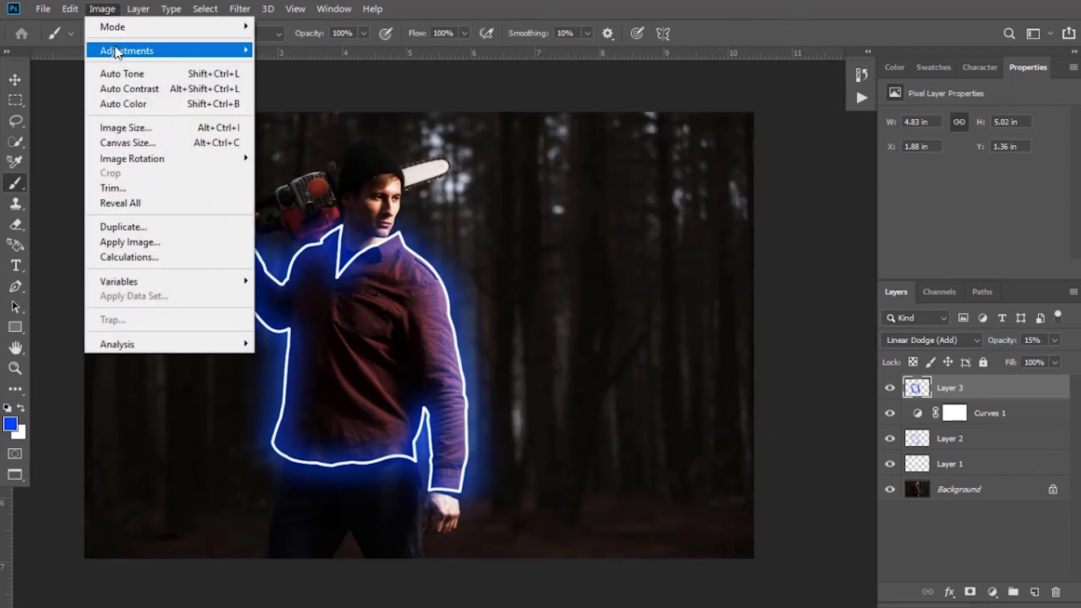
mouse_move(113, 50)
left_click(318, 134)
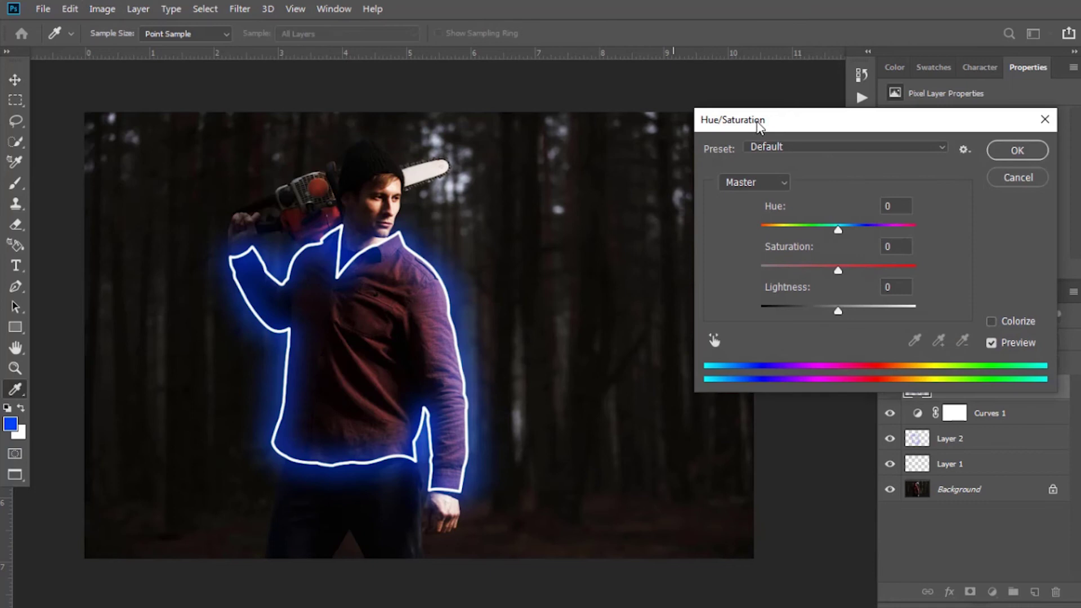
left_click_drag(785, 128, 691, 121)
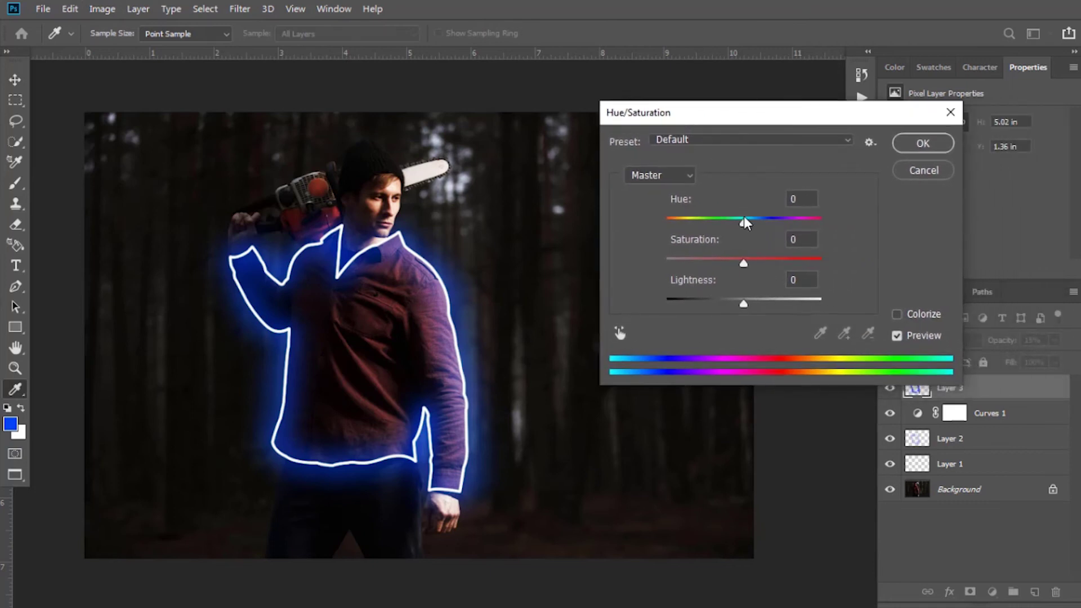
mouse_move(743, 225)
left_mouse_down()
mouse_move(728, 223)
mouse_move(765, 224)
mouse_move(738, 223)
left_mouse_up()
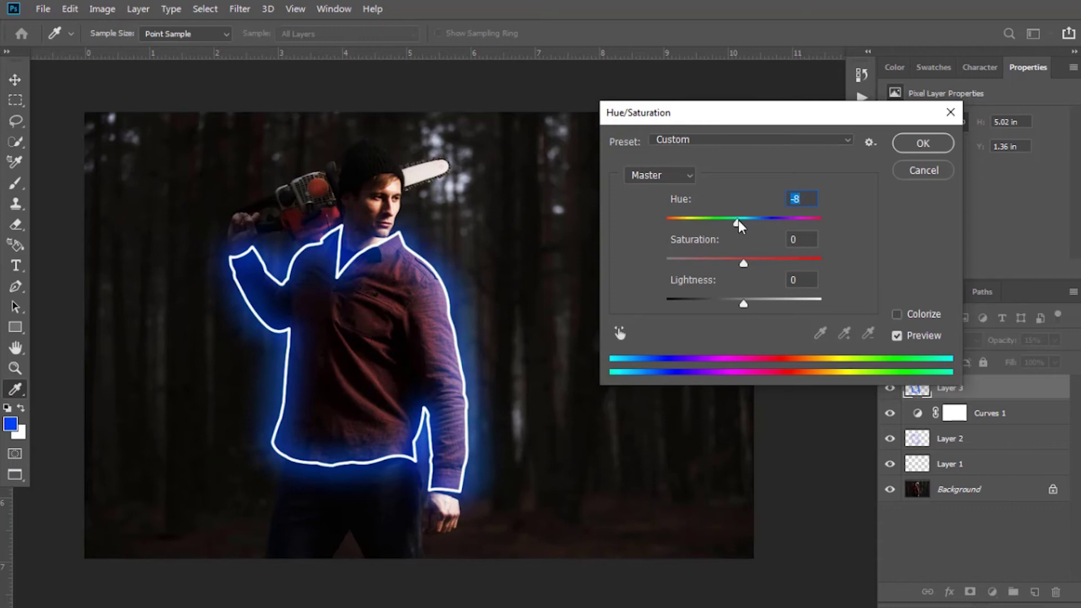
mouse_move(743, 263)
left_mouse_down()
mouse_move(772, 265)
mouse_move(758, 273)
left_mouse_up()
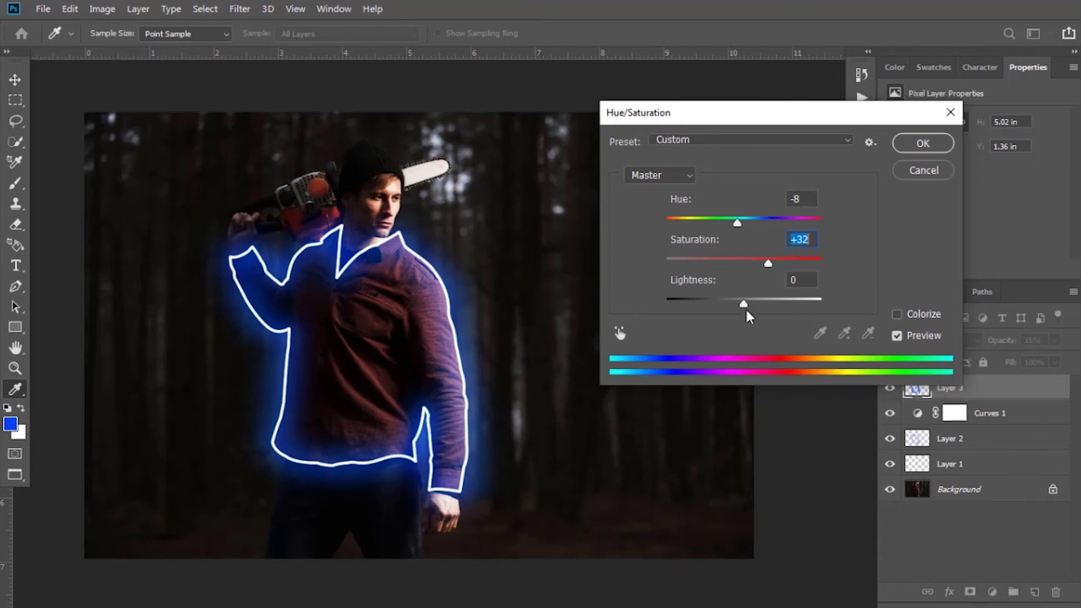
mouse_move(746, 309)
left_mouse_down()
mouse_move(777, 307)
mouse_move(724, 309)
mouse_move(765, 308)
mouse_move(734, 312)
left_mouse_up()
left_click(922, 143)
key("b")
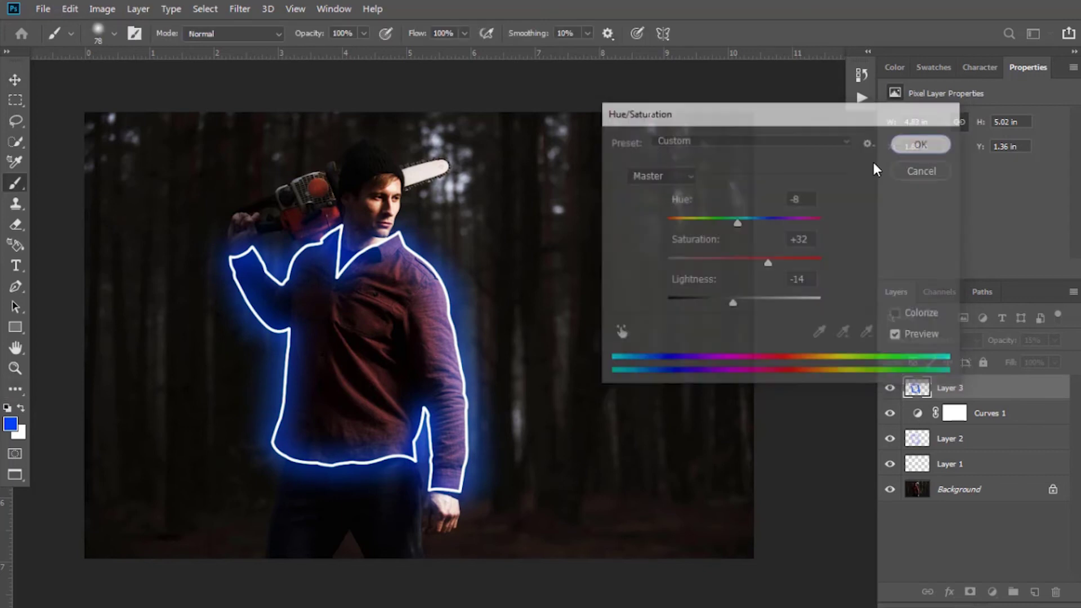
Step: Apply a Gaussian Blur with a 45.6-pixel radius to the wide glow on Layer 3
left_click(236, 10)
mouse_move(338, 188)
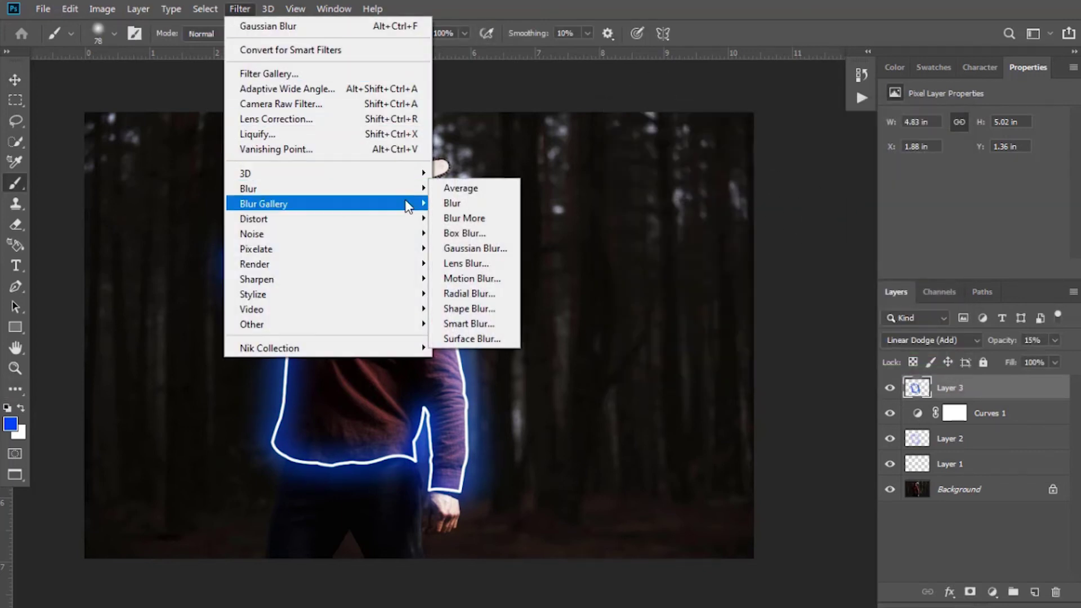
left_click(455, 248)
mouse_move(812, 280)
left_mouse_down()
mouse_move(772, 277)
mouse_move(826, 286)
left_mouse_up()
left_click(820, 283)
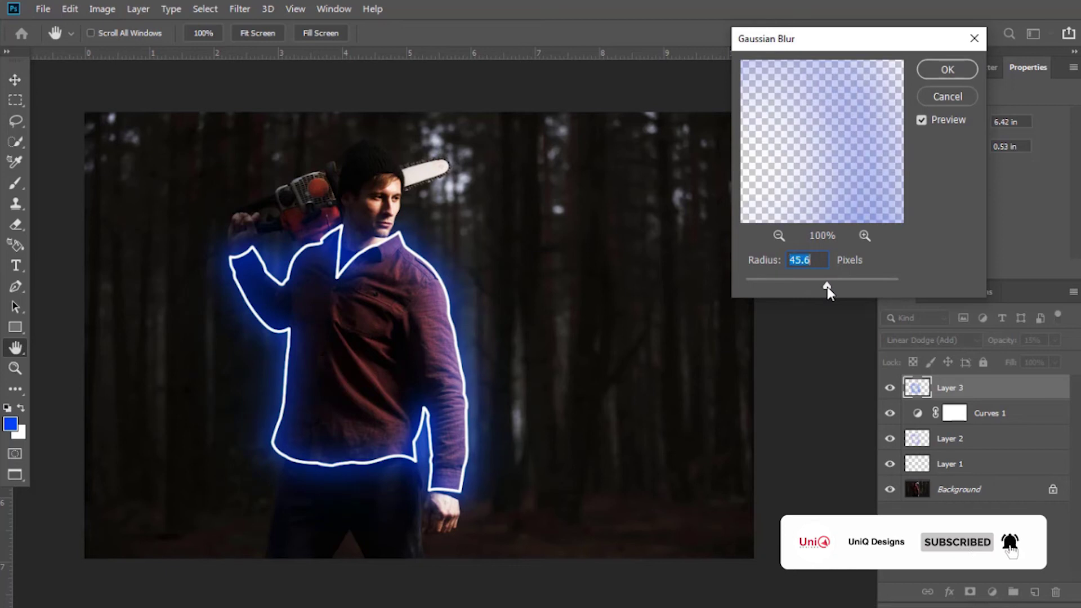
left_click(936, 70)
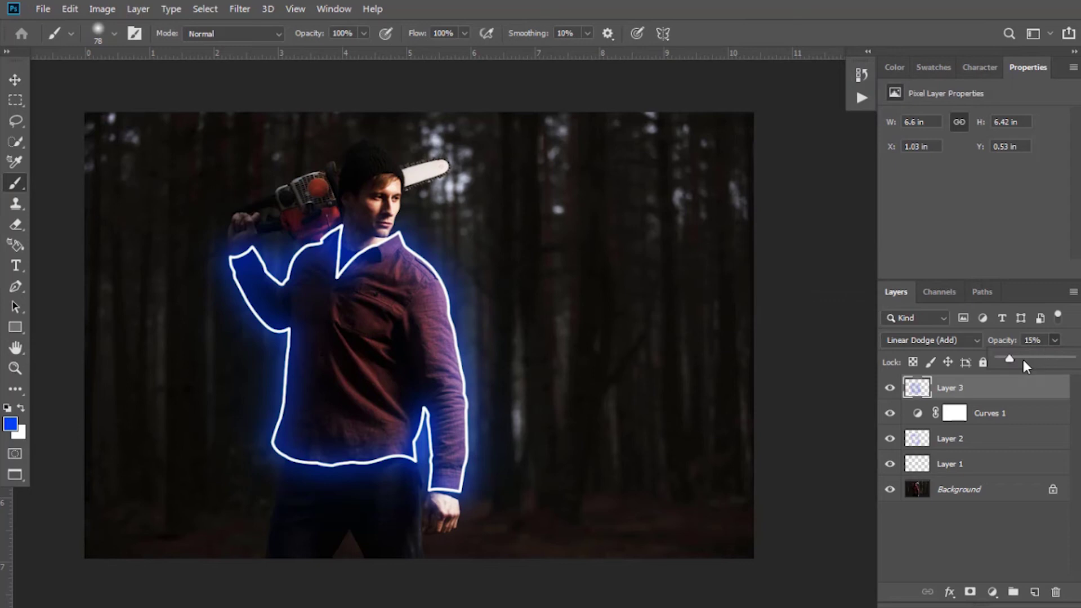
Step: Fine-tune Layer 3's opacity and deselect the layer with the Move tool
left_click_drag(1023, 361, 1036, 359)
left_click_drag(1015, 361, 1012, 361)
left_click(15, 79)
left_click(667, 326)
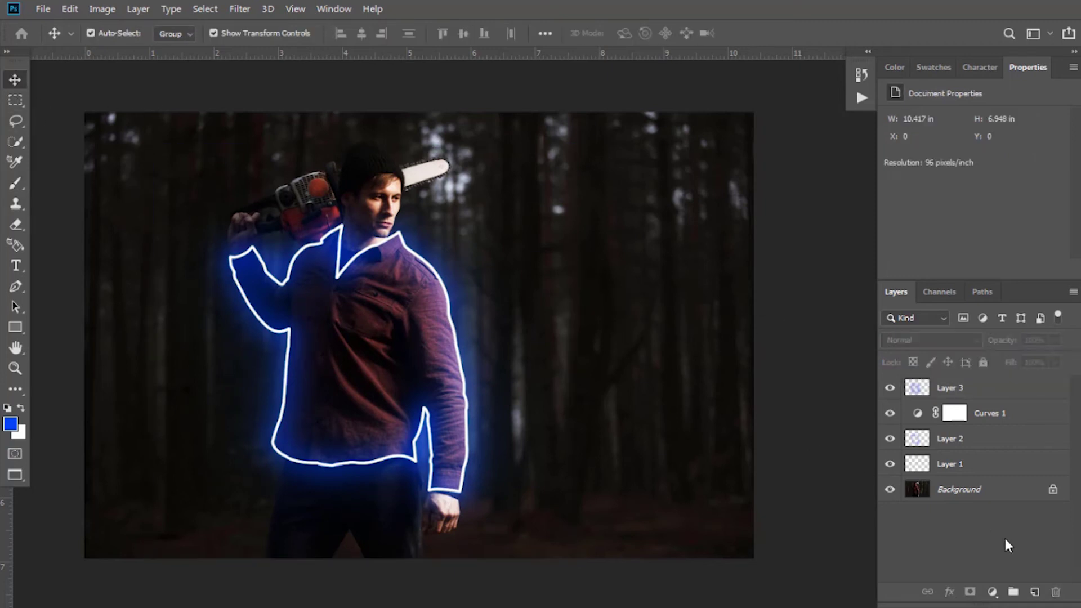
Step: Add a new empty layer above Layer 3 and set its blend mode to Linear Dodge (Add)
left_click(1035, 592)
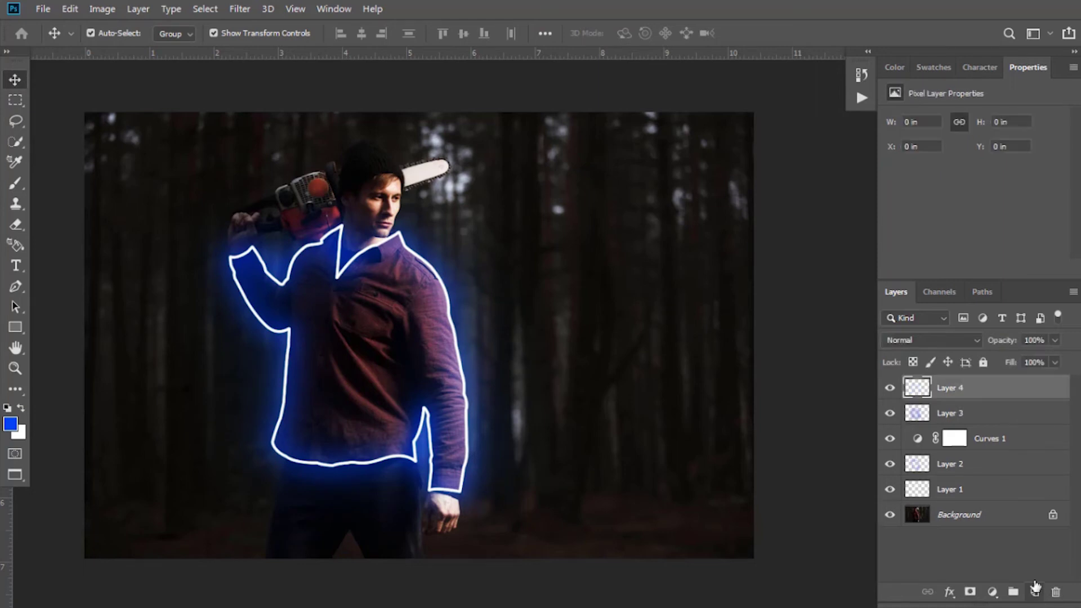
left_click(935, 336)
left_click(936, 338)
Step: Configure the soft round Brush tool with a 9 px size and 24% flow for painting the shirt folds
left_click(19, 177)
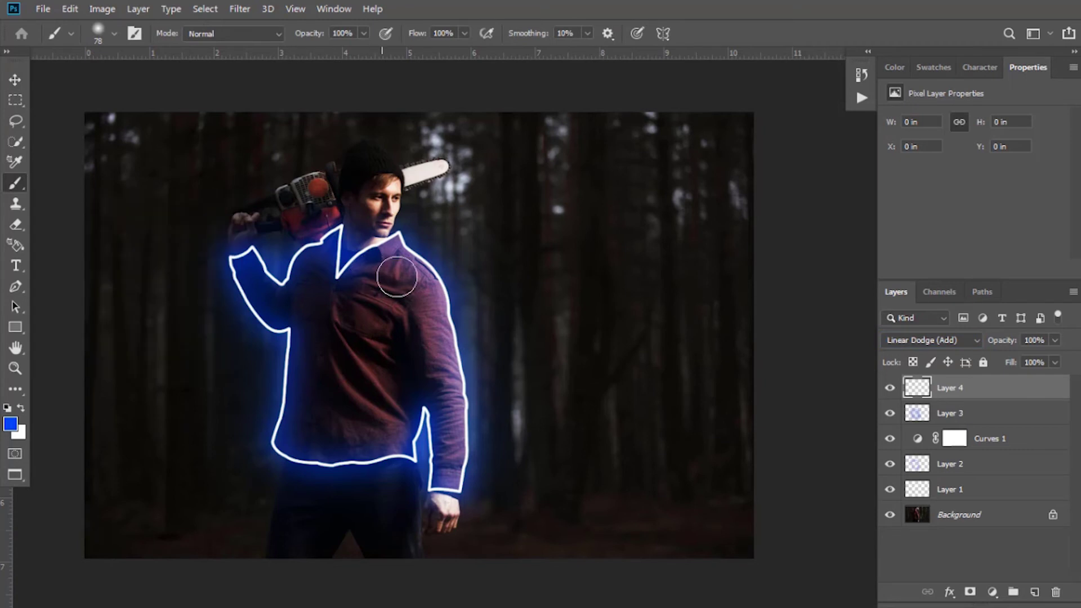
right_click(501, 344)
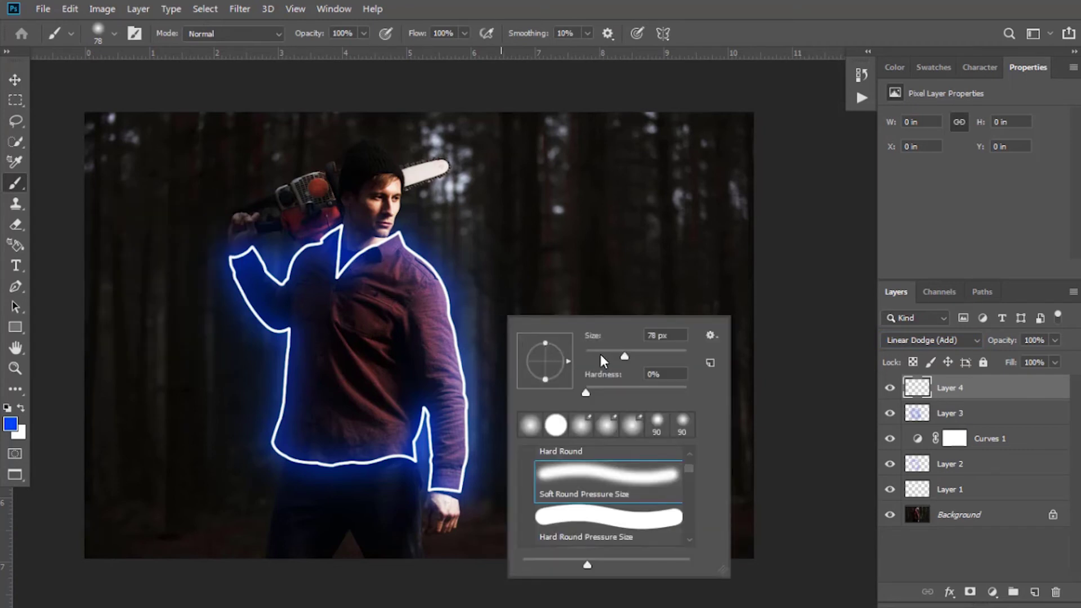
left_click_drag(599, 353, 594, 353)
key("Return")
scroll(371, 404, "up", 1)
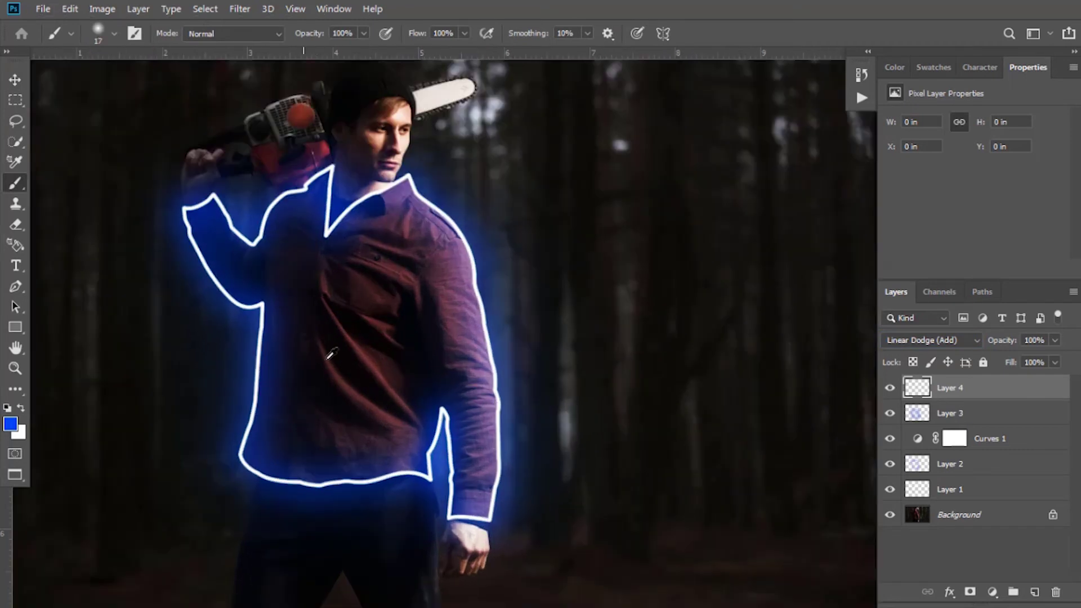
scroll(331, 354, "up", 4)
right_click(474, 354)
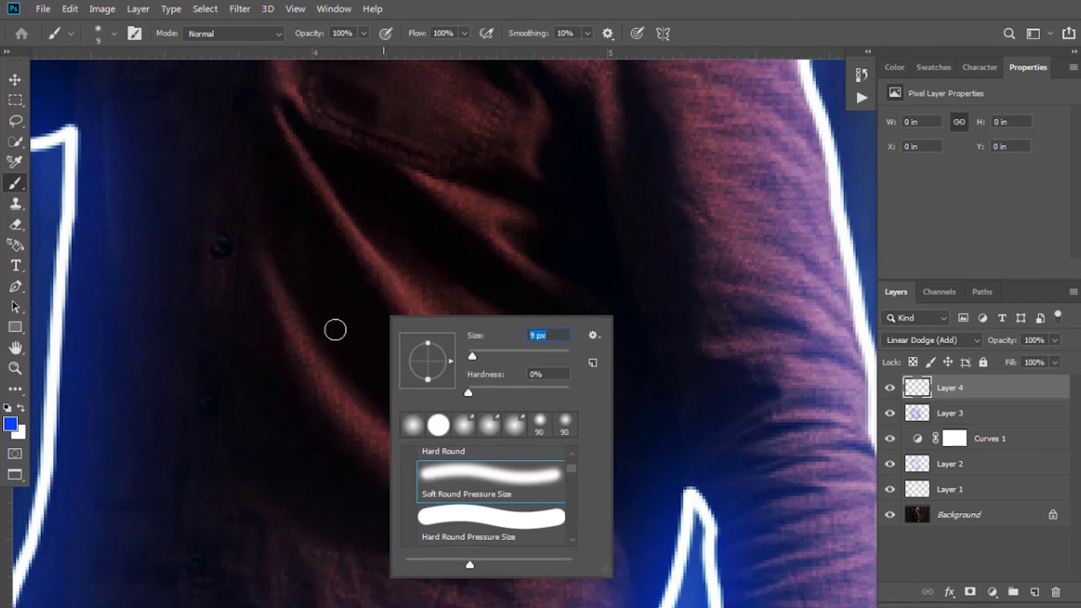
key("Return")
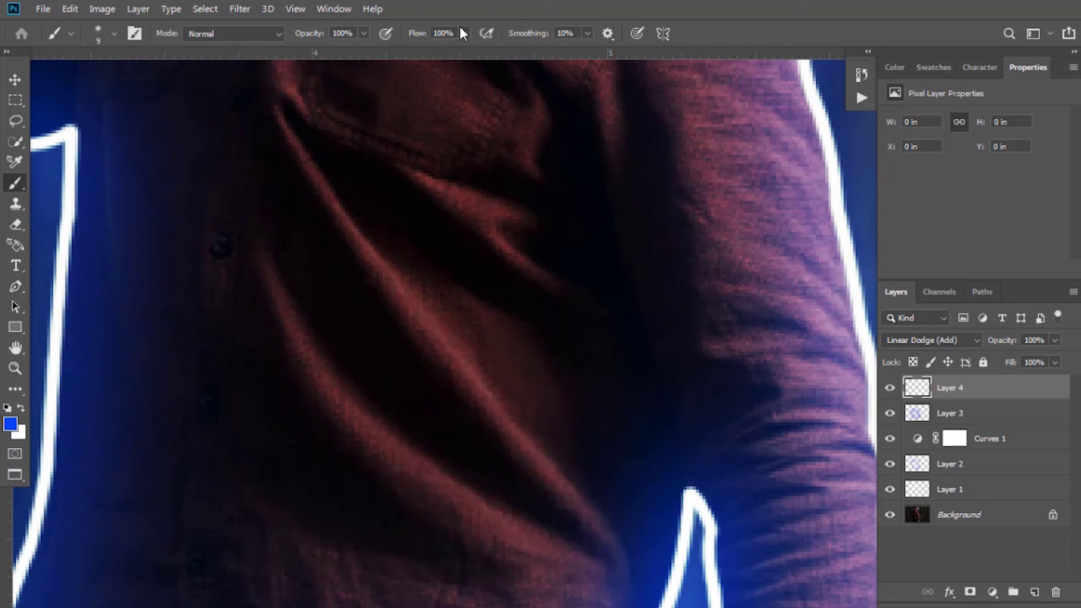
left_click(465, 33)
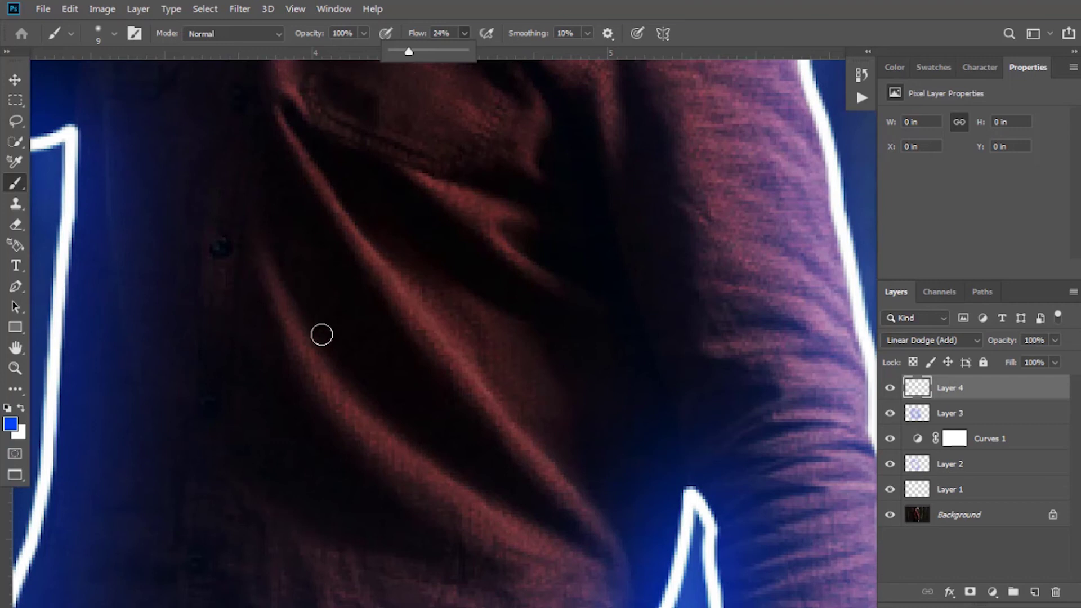
Step: Paint blue highlights along the two long diagonal folds on the front of the shirt on Layer 4
mouse_move(259, 250)
left_mouse_down()
mouse_move(273, 299)
mouse_move(563, 542)
left_mouse_up()
left_click_drag(415, 457, 500, 555)
left_click_drag(439, 316, 492, 422)
left_click_drag(337, 222, 401, 336)
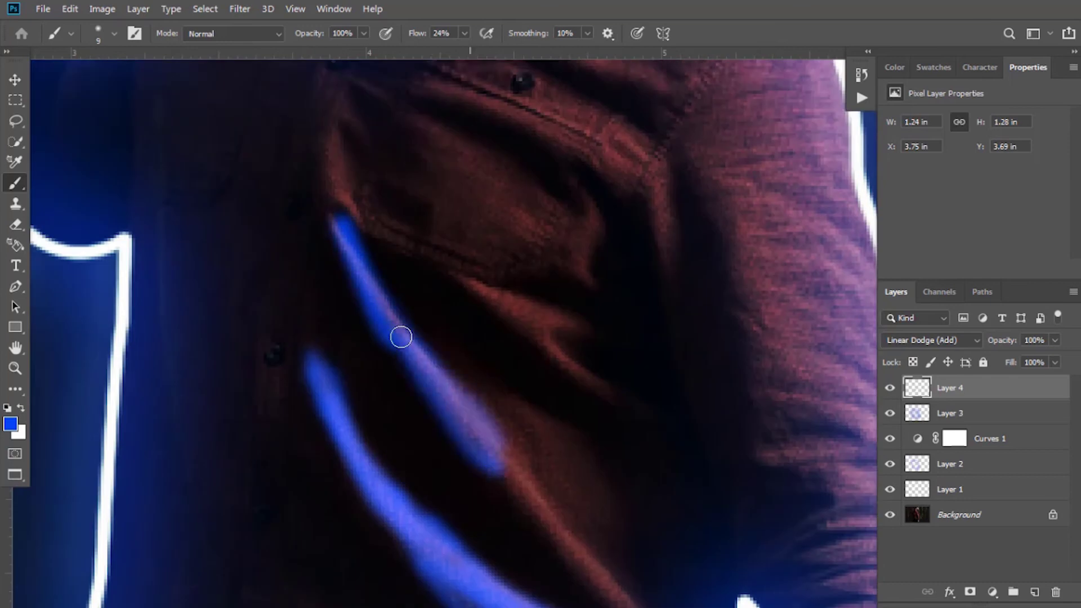
left_click_drag(484, 417, 443, 356)
mouse_move(458, 405)
left_mouse_down()
mouse_move(599, 562)
mouse_move(450, 388)
left_mouse_up()
Step: Paint blue highlights on the chest pocket flap, the crease beside the pocket and the short folds below it, undoing a misplaced stroke
left_click_drag(479, 225, 544, 437)
left_click_drag(563, 268, 459, 217)
key("ctrl+z")
left_click_drag(349, 294, 368, 374)
left_click_drag(664, 309, 465, 210)
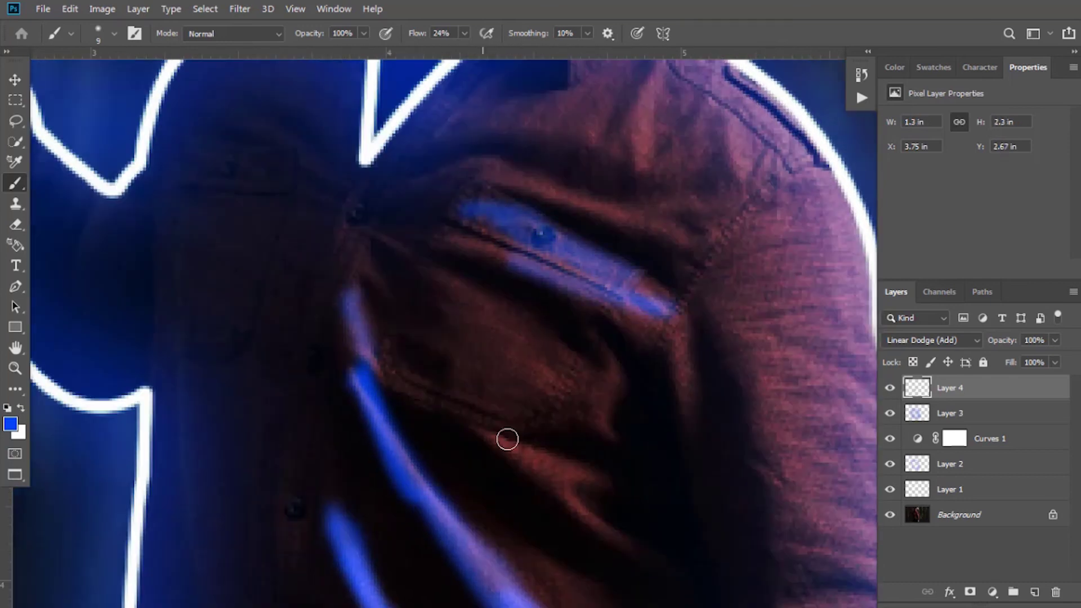
left_click_drag(506, 439, 628, 538)
left_click_drag(476, 468, 496, 280)
mouse_move(399, 133)
left_mouse_down()
mouse_move(514, 343)
mouse_move(611, 422)
left_mouse_up()
left_click_drag(603, 475, 572, 384)
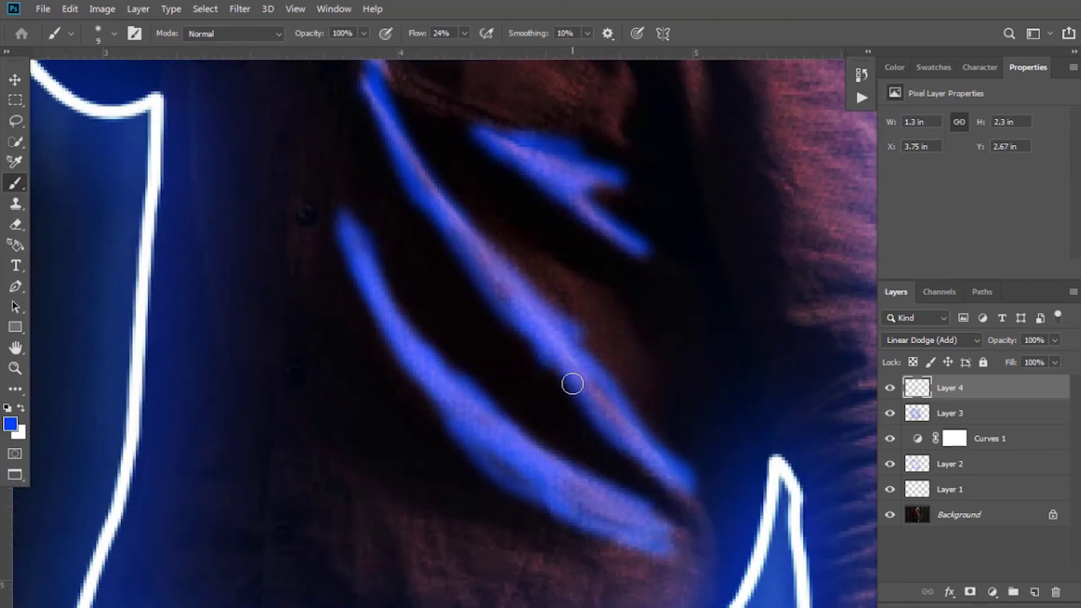
Step: Configure the Eraser tool with an 18 px soft brush and 38% flow
left_click(16, 225)
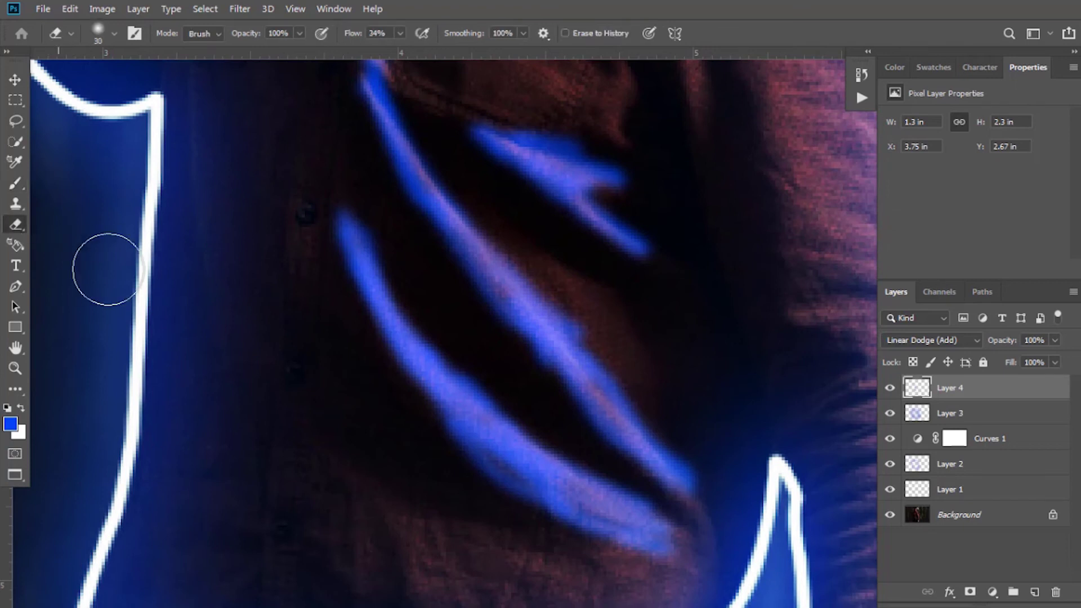
right_click(463, 355, "alt")
left_click_drag(463, 355, 435, 340)
left_click_drag(435, 130, 393, 82)
left_click(399, 33)
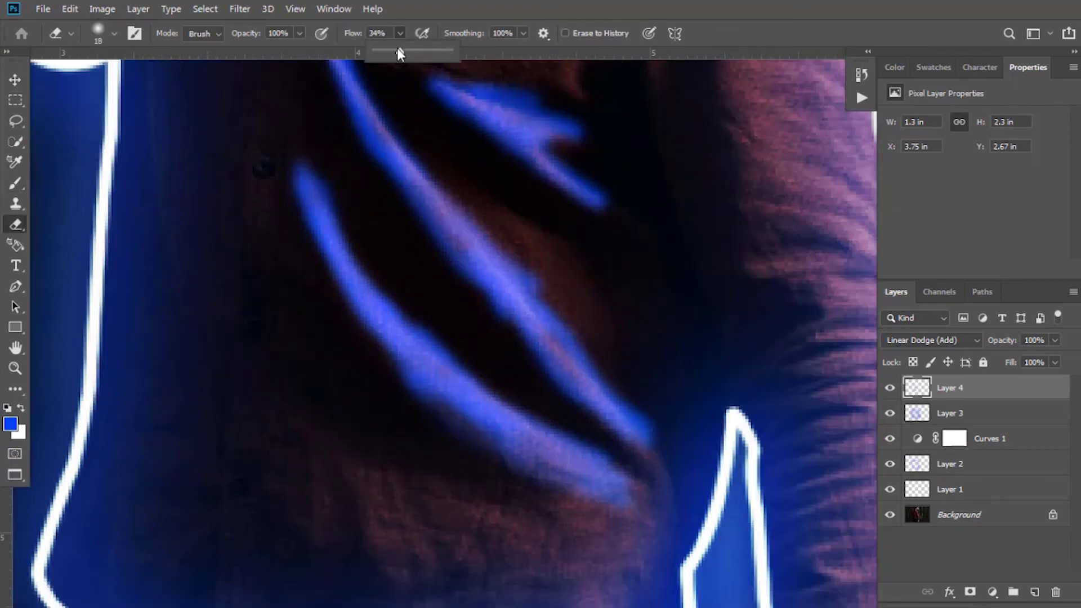
left_click(415, 290)
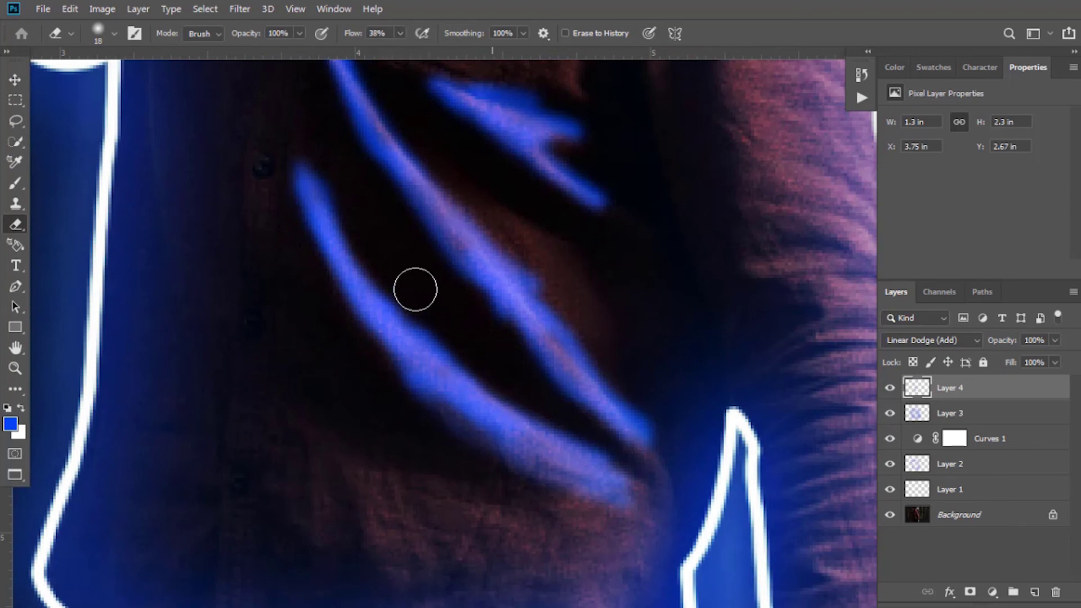
Step: Erase the edges and upper tip of the blue highlight on the lowest shirt fold
mouse_move(413, 295)
left_mouse_down()
mouse_move(389, 291)
mouse_move(460, 348)
left_mouse_up()
left_click_drag(324, 231, 293, 169)
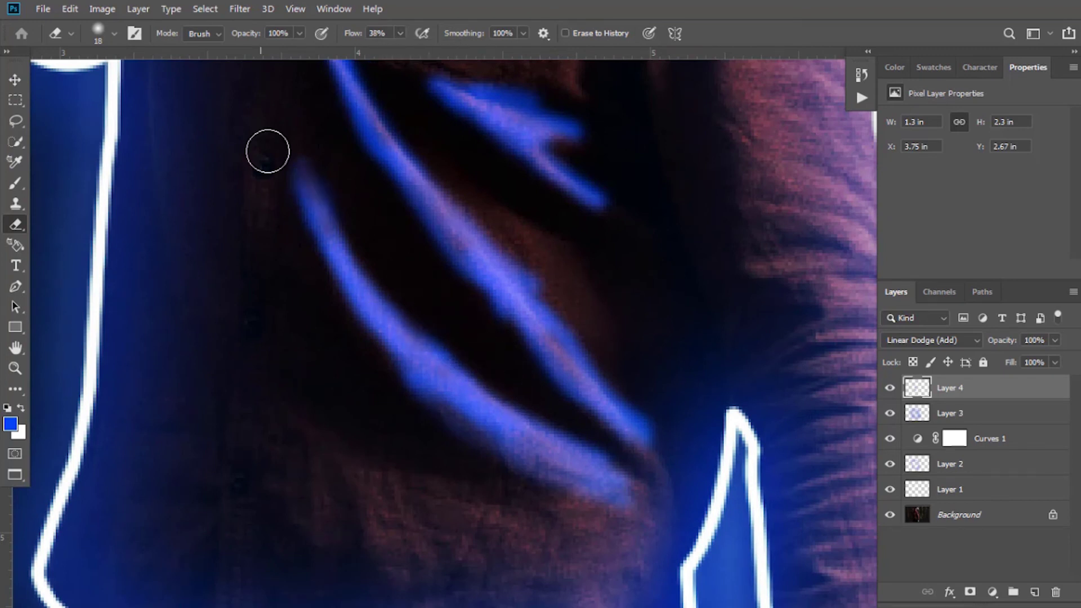
left_click_drag(399, 416, 532, 470)
Step: Lower the eraser opacity to 38% and soften the blue highlights along the shirt folds
left_click(299, 34)
left_click_drag(305, 52, 255, 52)
left_click(332, 248)
left_click_drag(329, 242, 343, 270)
left_click_drag(355, 325, 337, 536)
left_click_drag(310, 245, 380, 372)
mouse_move(509, 574)
left_mouse_down()
mouse_move(483, 461)
mouse_move(588, 521)
left_mouse_up()
mouse_move(484, 208)
left_mouse_down()
mouse_move(475, 236)
mouse_move(487, 321)
left_mouse_up()
mouse_move(394, 298)
left_mouse_down()
mouse_move(501, 363)
mouse_move(536, 440)
left_mouse_up()
left_click_drag(392, 167, 473, 170)
left_click_drag(304, 379, 249, 80)
Step: Enlarge the eraser to 30 px and fade the fold highlights further
key("bracketright")
key("bracketright")
left_click_drag(209, 243, 289, 337)
left_click_drag(394, 169, 544, 464)
Step: Brush additional blue highlight strokes over the chest pocket flap on Layer 4
key("b")
left_click_drag(459, 194, 532, 228)
left_click_drag(641, 281, 605, 335)
Step: Blend the pocket flap and nearby fold highlights into the fabric with the 30 px eraser
key("e")
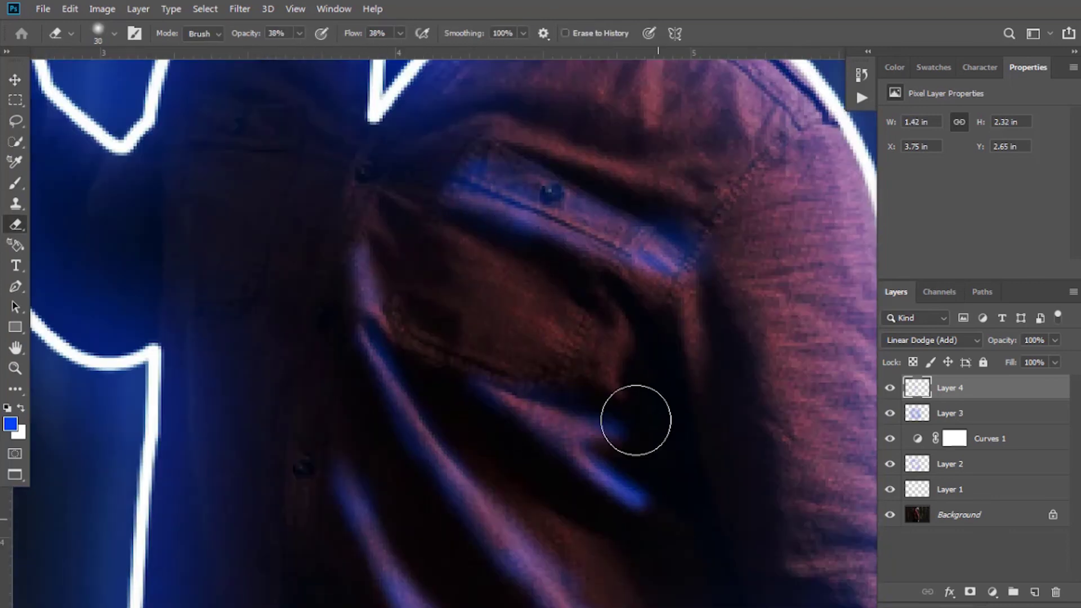
scroll(637, 420, "down", 2)
left_click_drag(637, 420, 536, 238)
left_click_drag(504, 360, 543, 480)
left_click_drag(471, 350, 577, 217)
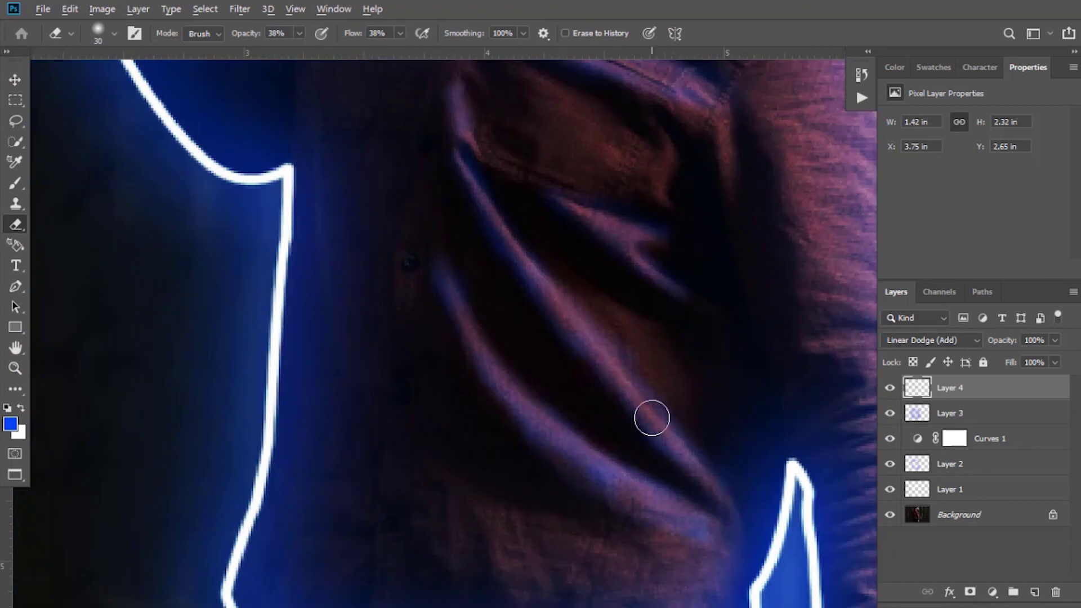
Step: Stamp all visible layers into a new merged layer at the top and switch to the Move tool
scroll(649, 417, "down", 6)
scroll(731, 299, "up", 1)
scroll(683, 333, "up", 2)
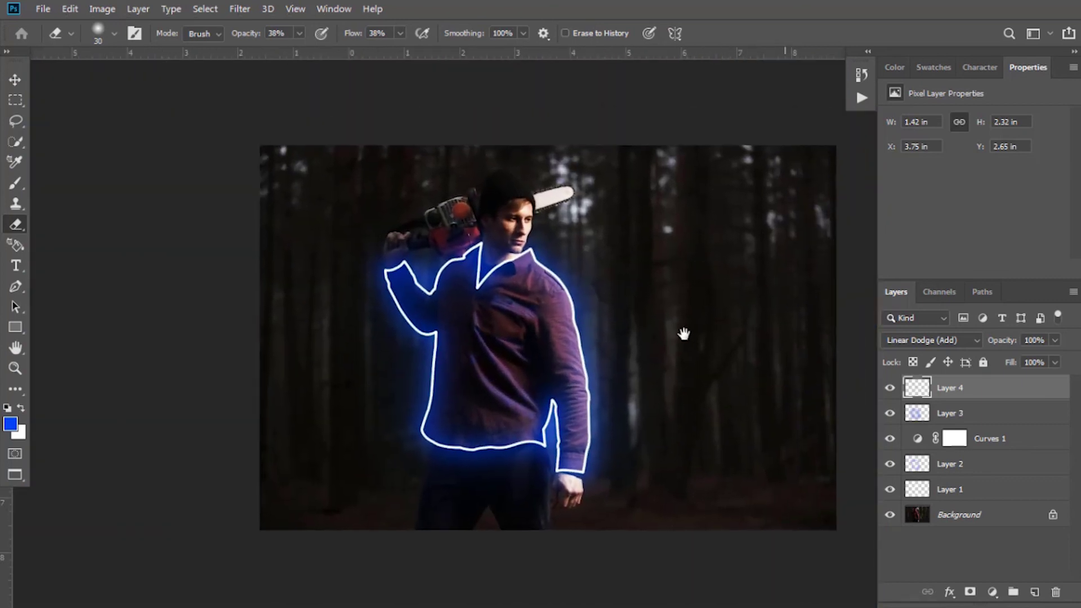
scroll(630, 362, "up", 2)
key("ctrl+alt+shift+e")
key("v")
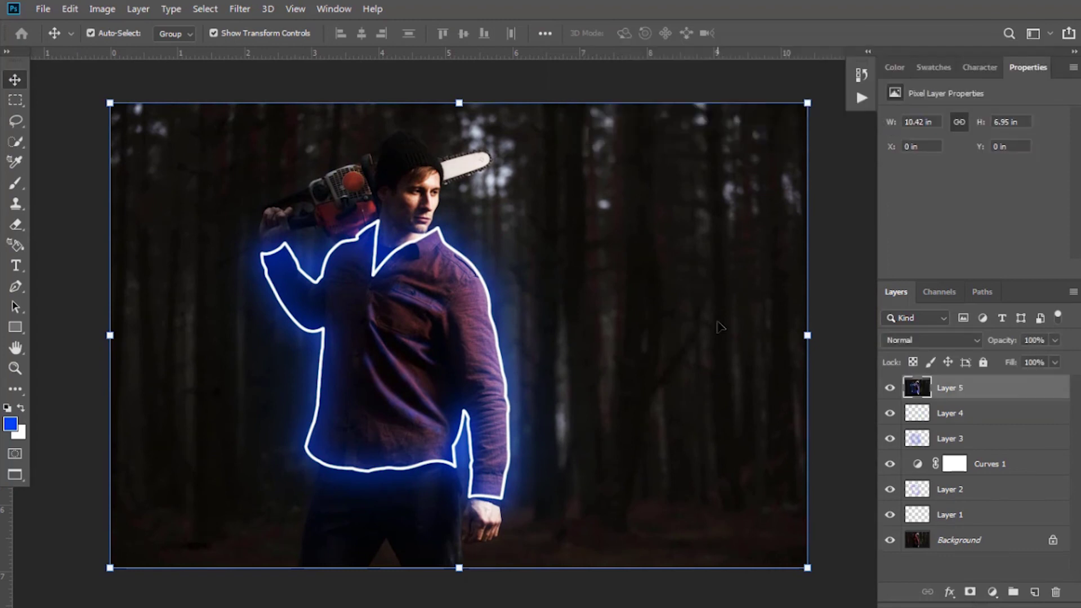
Step: Open the Camera Raw Filter on the merged Layer 5 and warm the white balance temperature
left_click(251, 9)
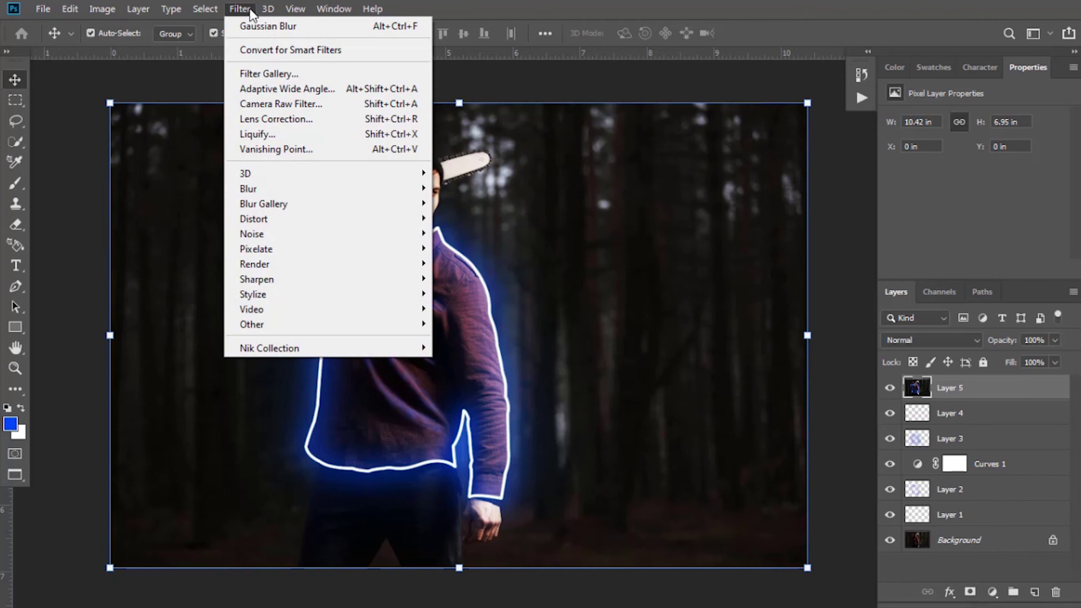
left_click(268, 107)
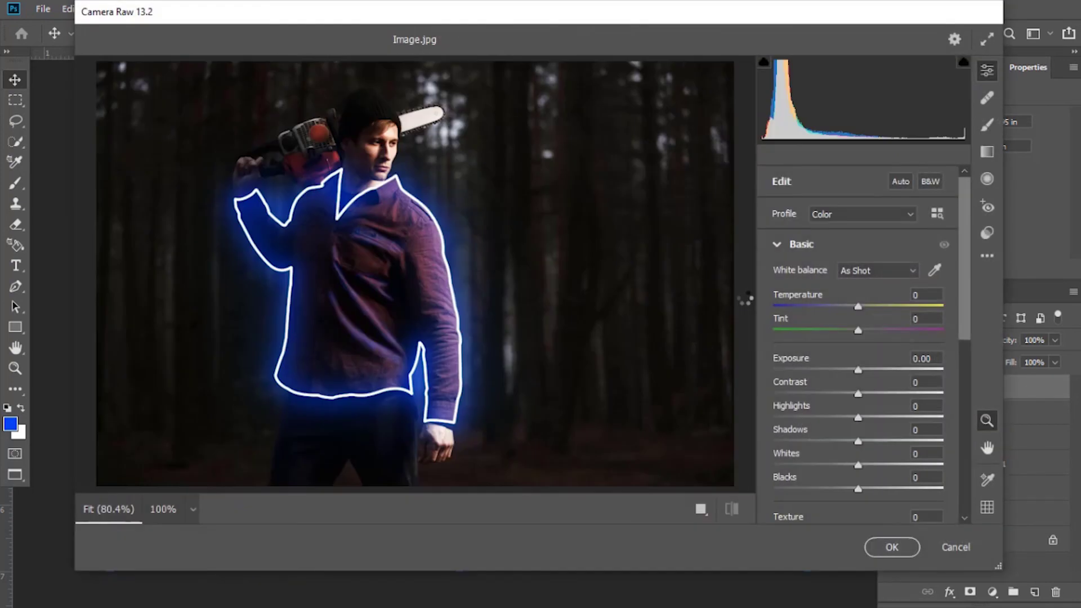
scroll(870, 306, "down", 4)
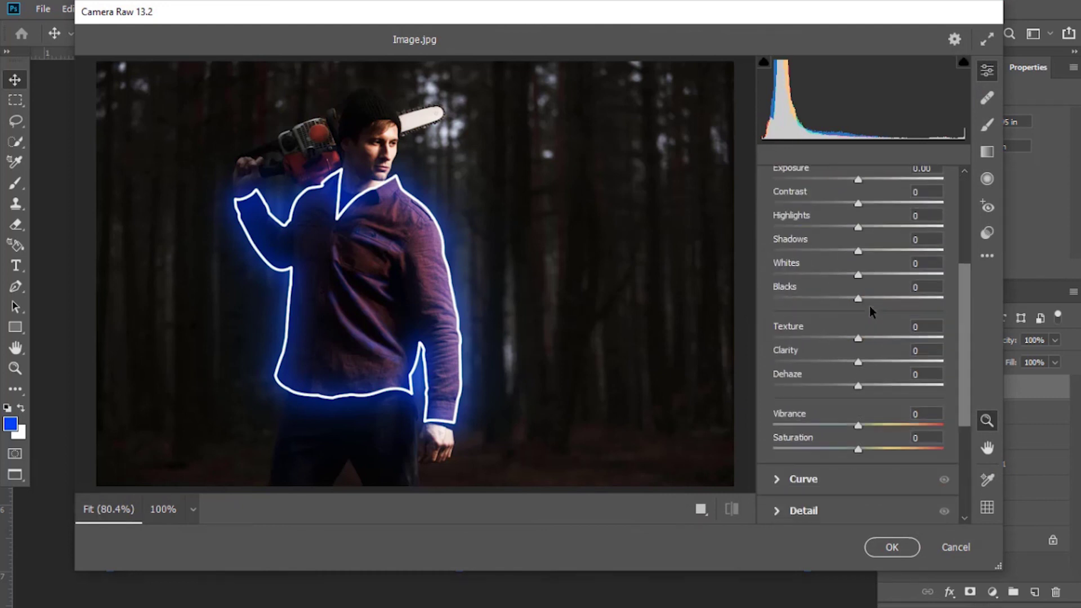
scroll(869, 306, "up", 4)
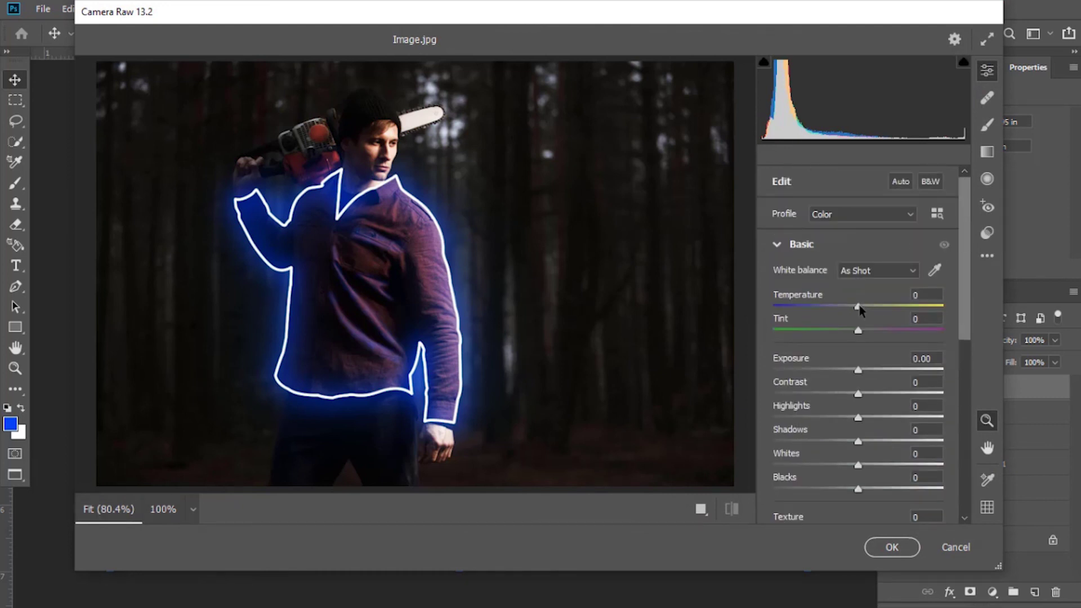
left_click_drag(859, 308, 895, 321)
Step: Set exposure to -0.25, contrast +12, highlights +45, shadows +21 and blacks +3, and apply the Camera Raw adjustments
scroll(867, 389, "down", 3)
scroll(894, 326, "down", 2)
left_click_drag(858, 252, 876, 282)
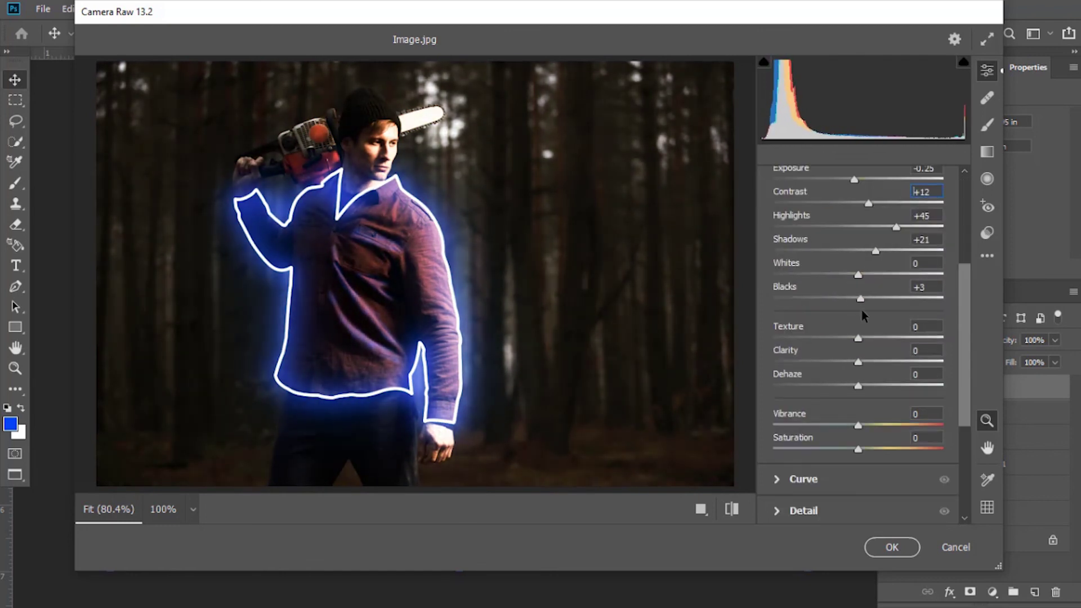
left_click(893, 547)
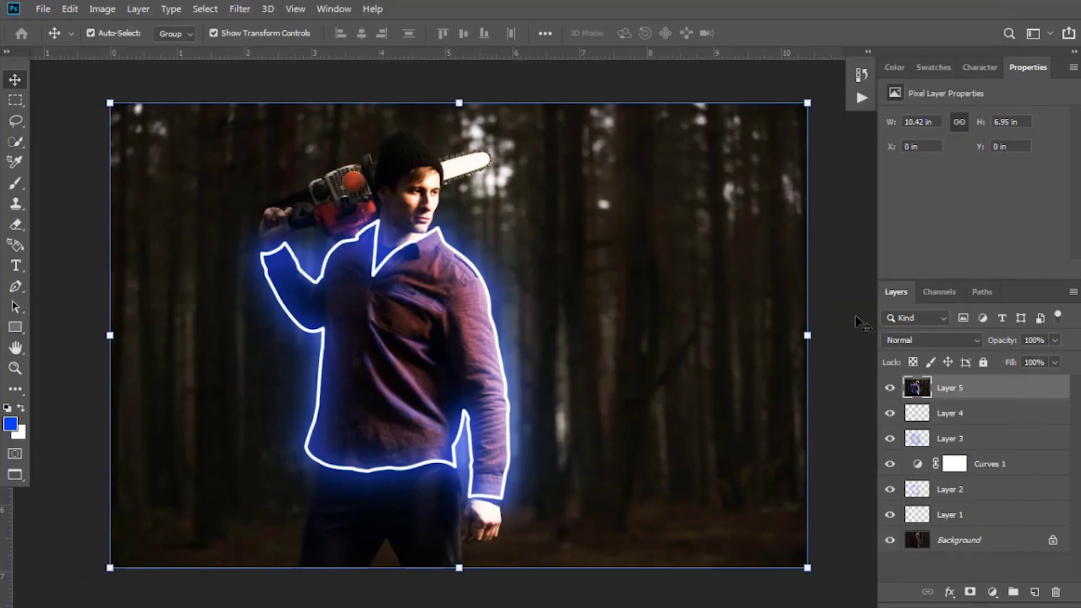